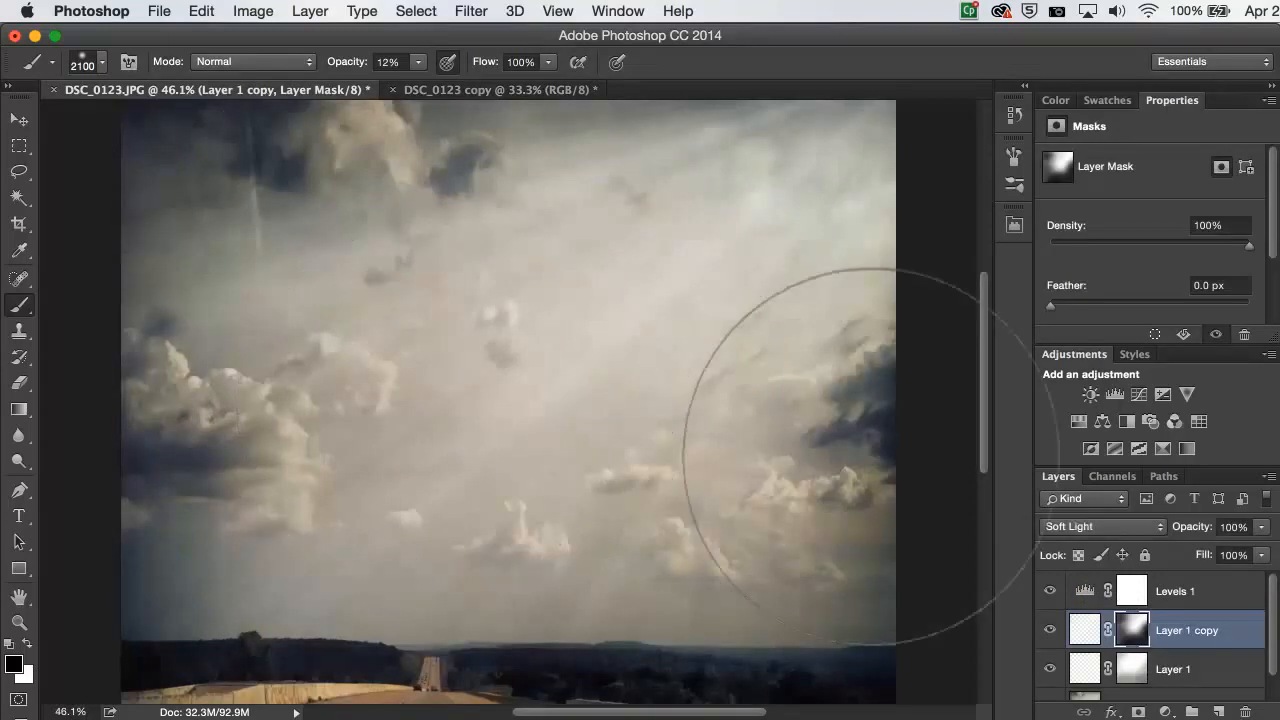
- Add a new empty layer above the IMG_0927 layer and open the Gradient tool's current gradient for editing
scroll(870, 456, down, 2)
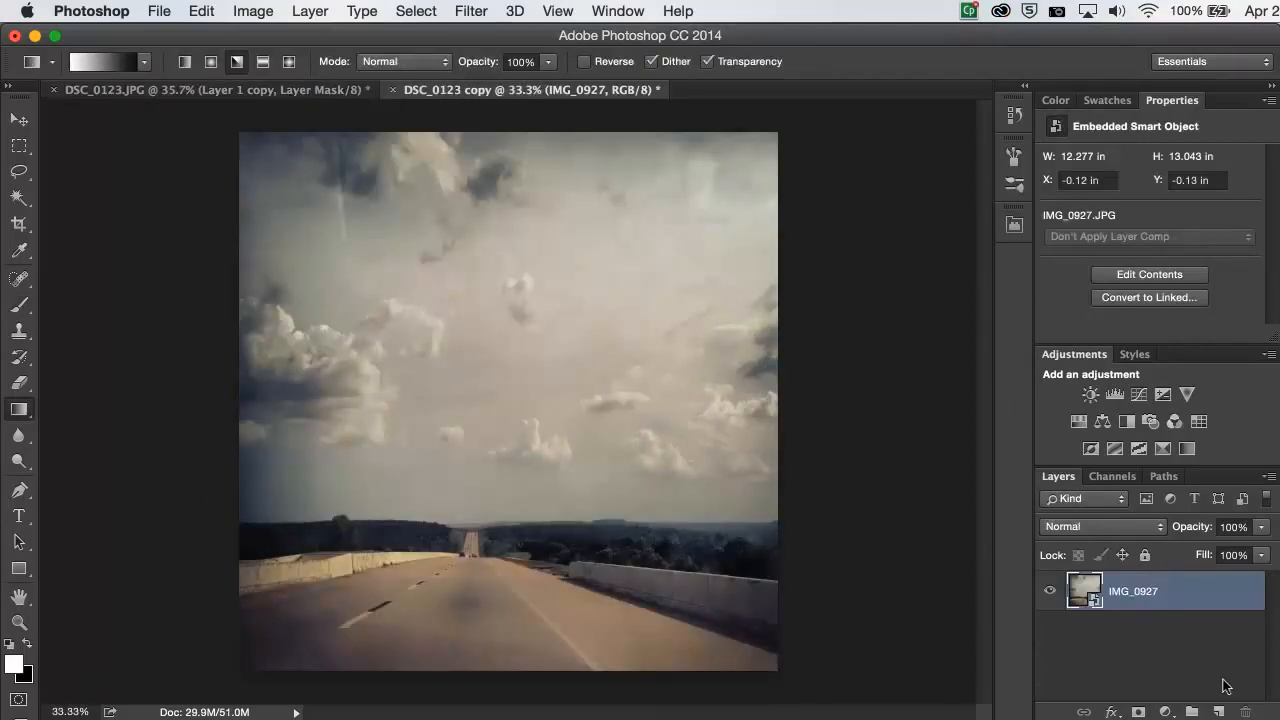
click(1220, 711)
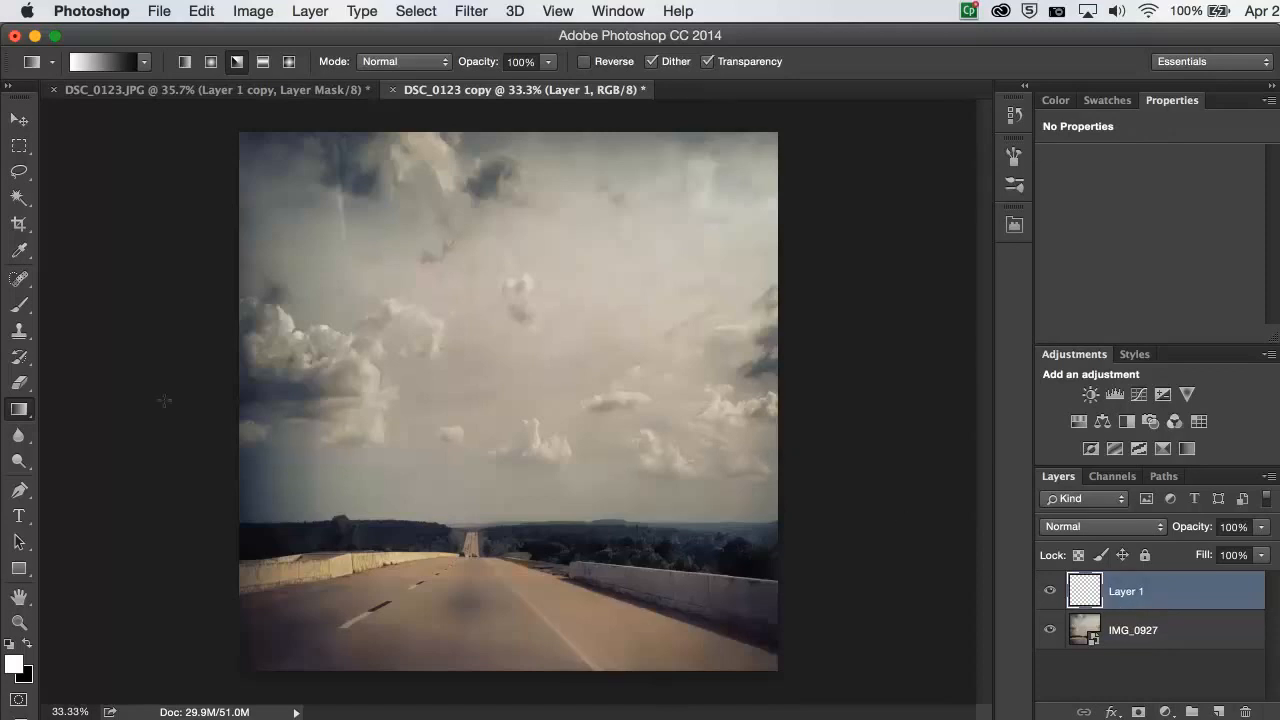
click(21, 384)
click(20, 410)
click(130, 72)
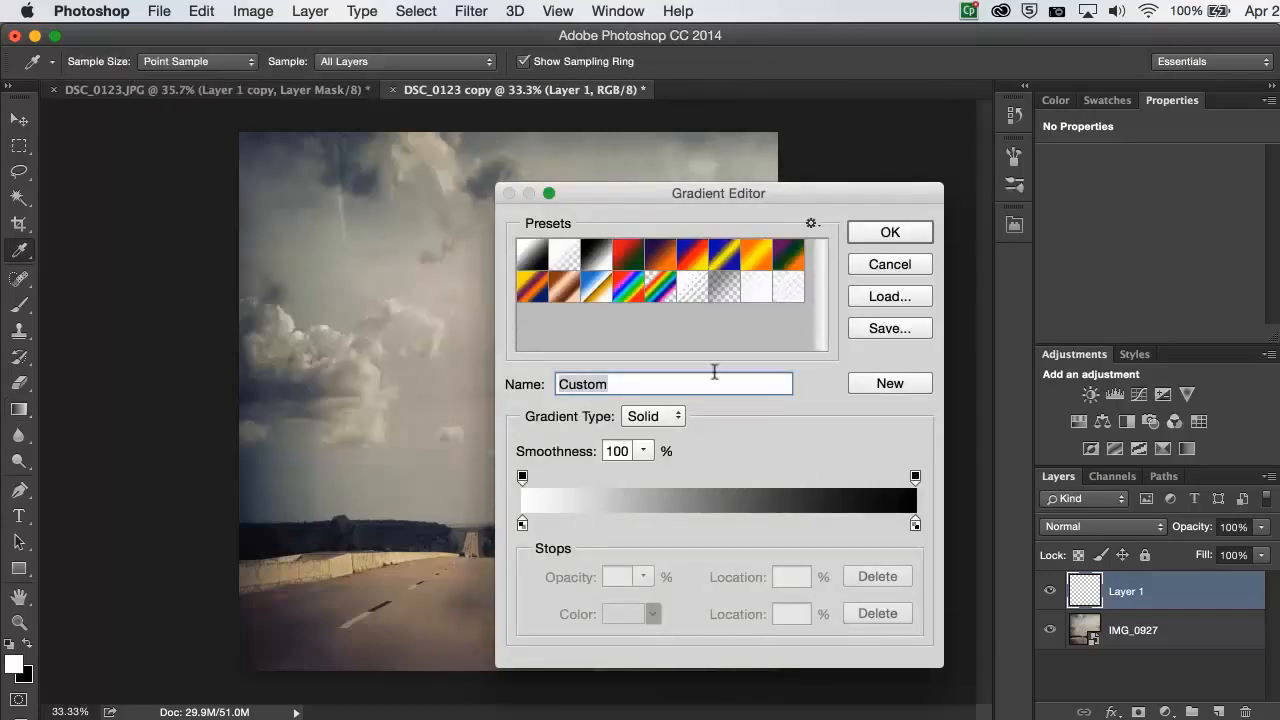
- Name the gradient "rays"
drag(626, 385, 512, 381)
text(ra)
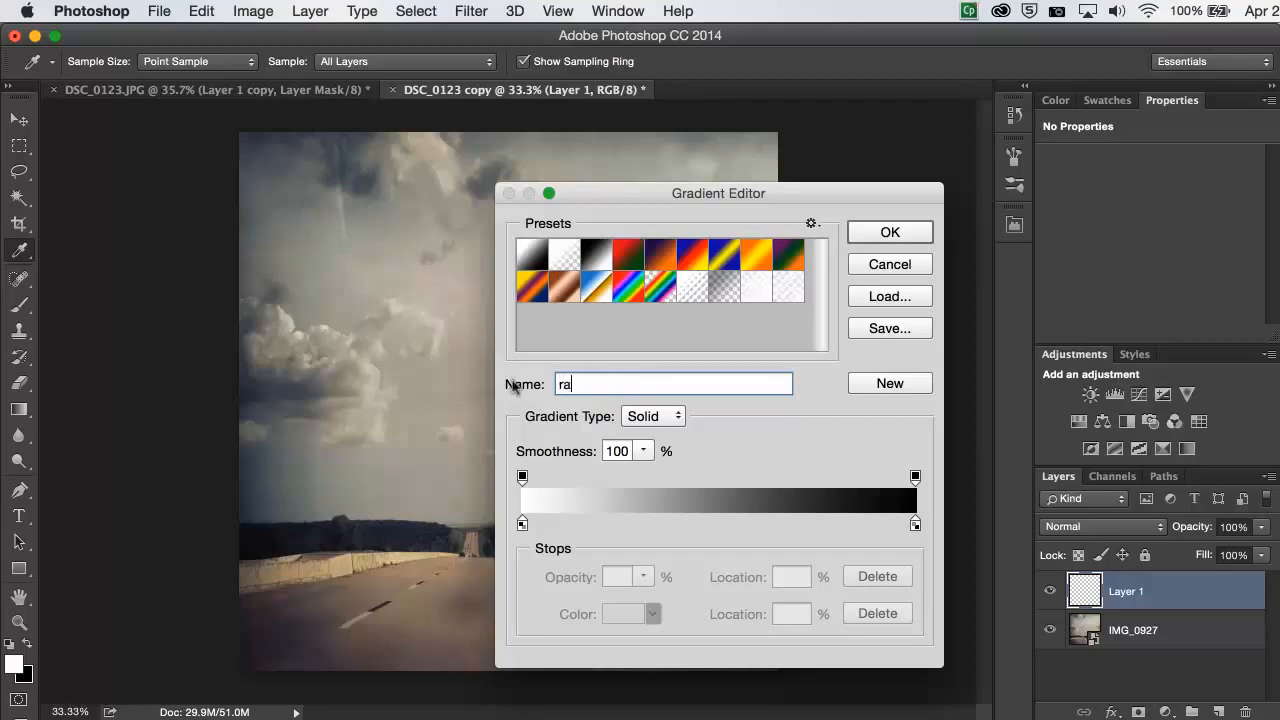
text(ys)
- Change the gradient type to Noise and set its roughness to 58%
click(675, 418)
click(673, 436)
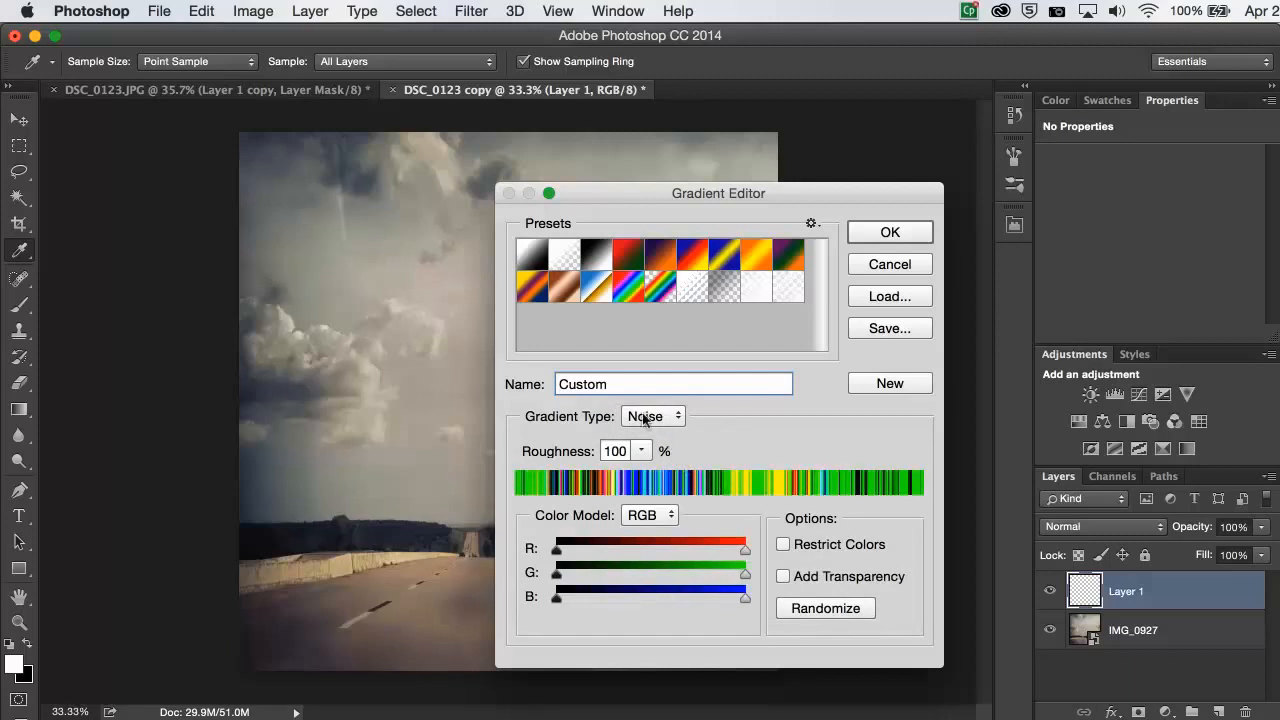
click(640, 452)
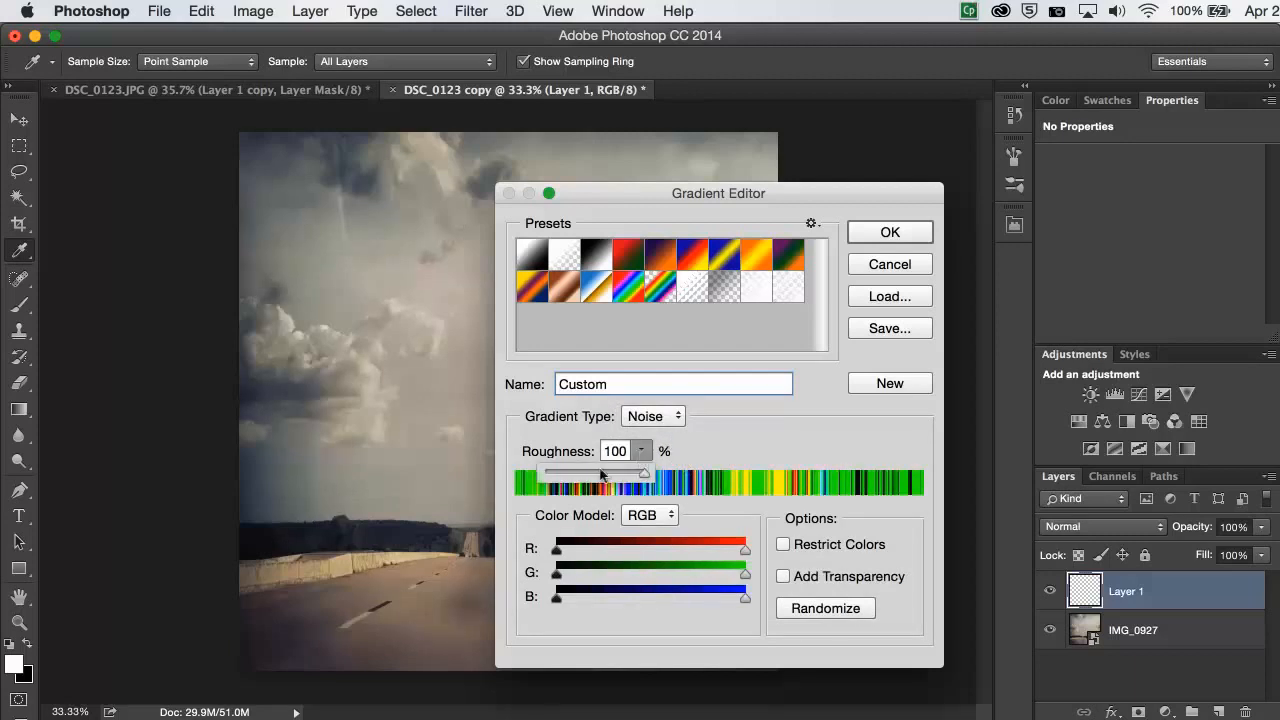
click(612, 472)
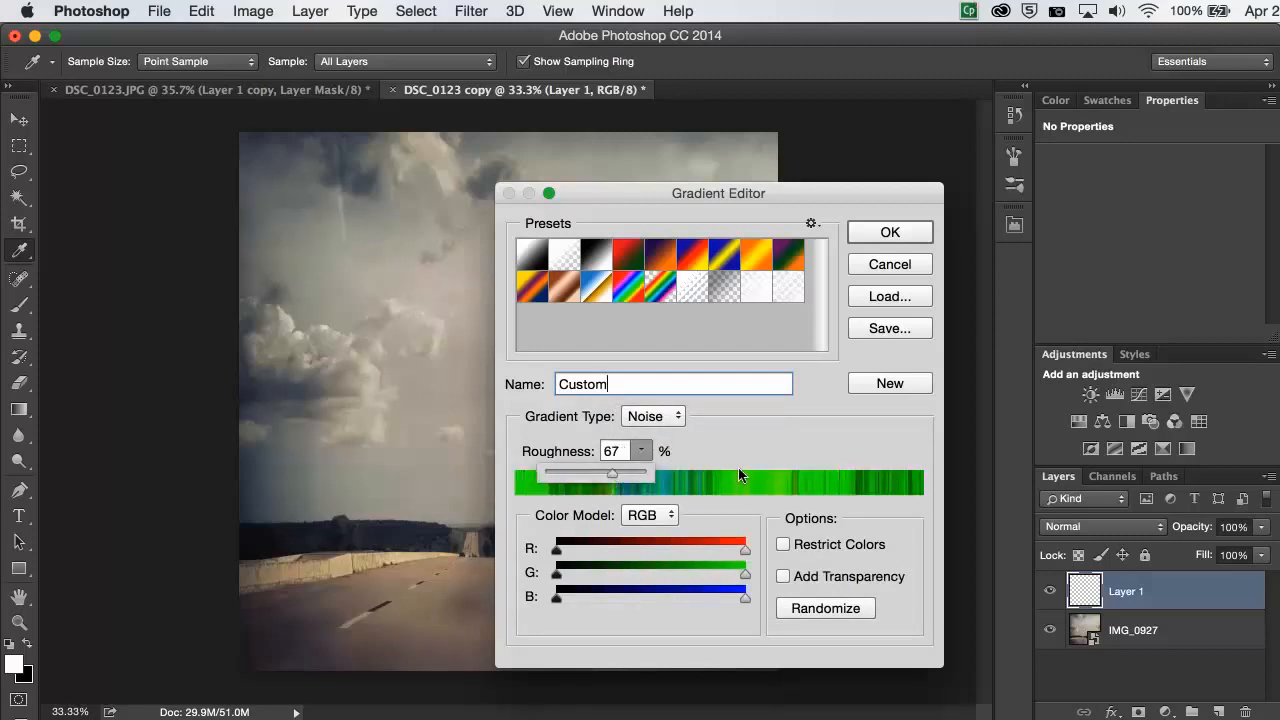
drag(612, 473, 603, 479)
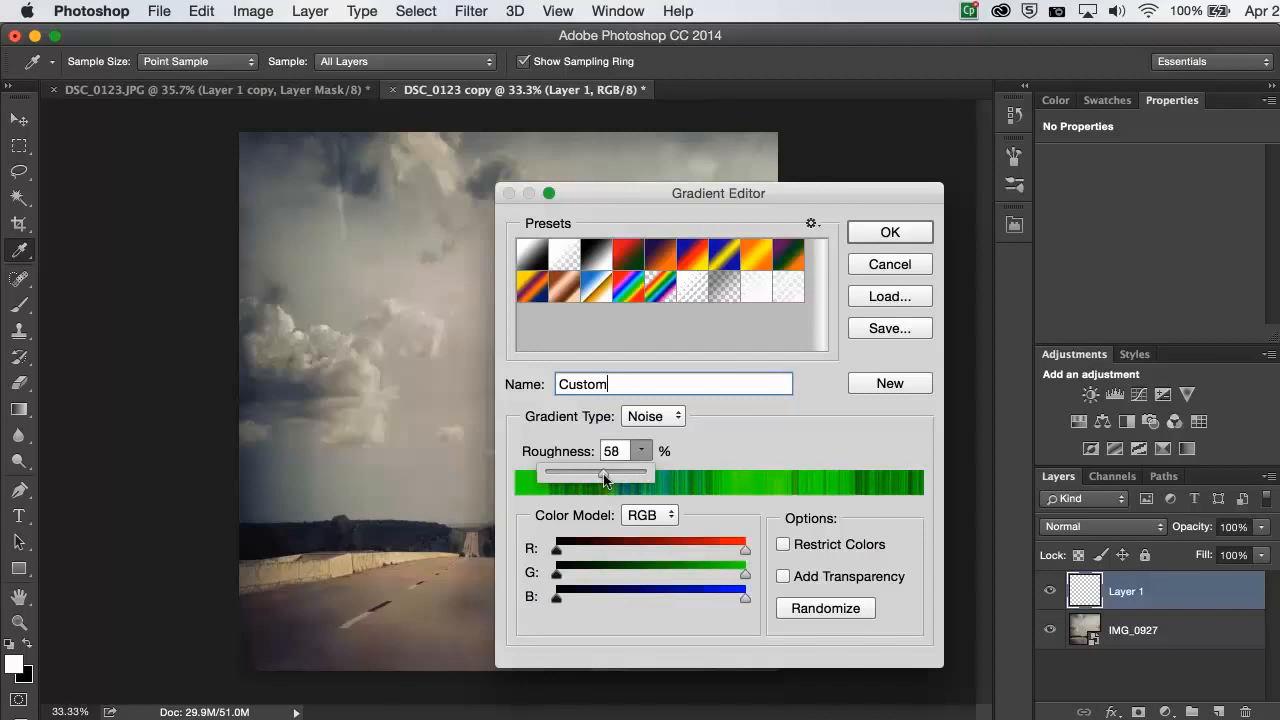
click(646, 452)
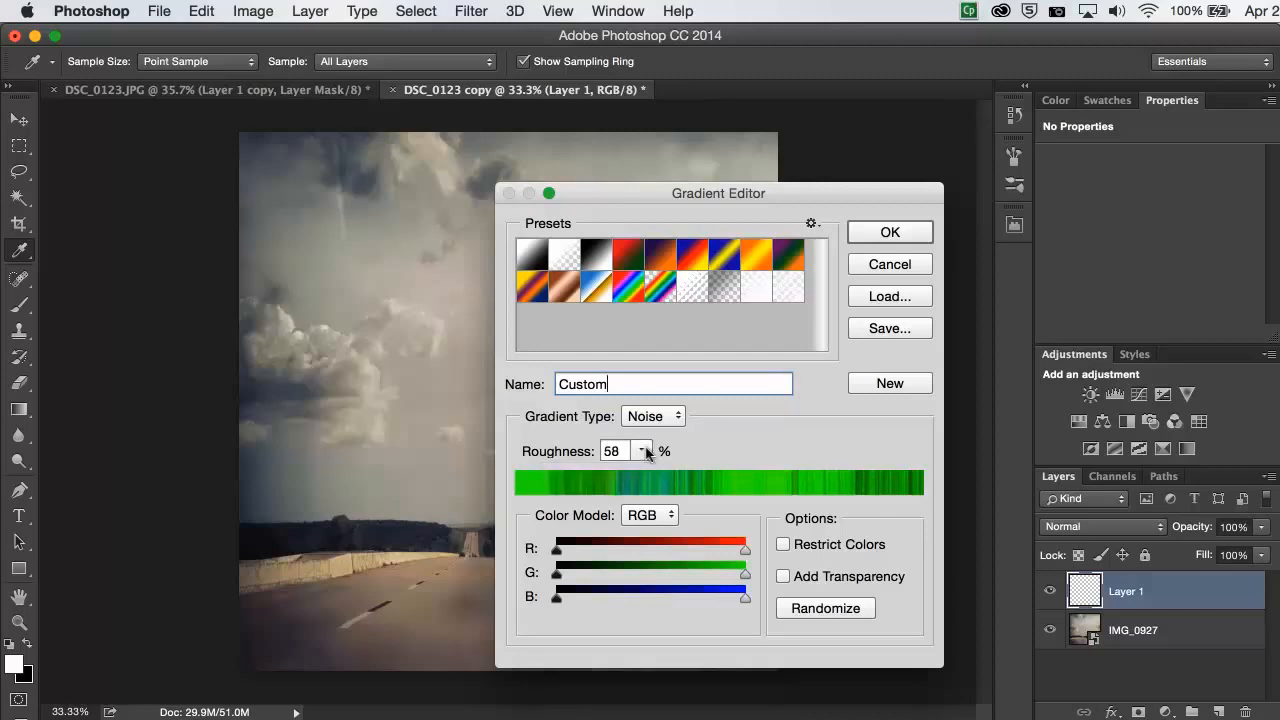
- Make the noise gradient white in HSB with zero saturation and full brightness, add transparency, and accept it
click(666, 516)
click(663, 529)
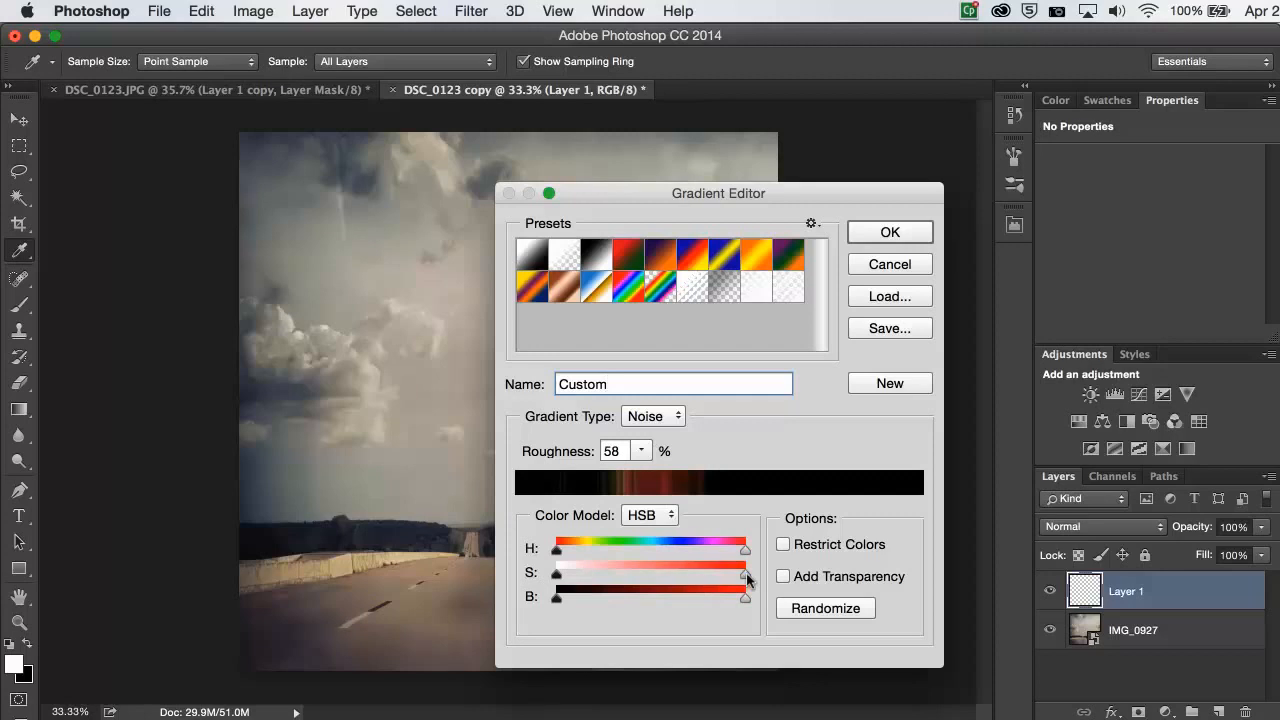
drag(746, 573, 768, 617)
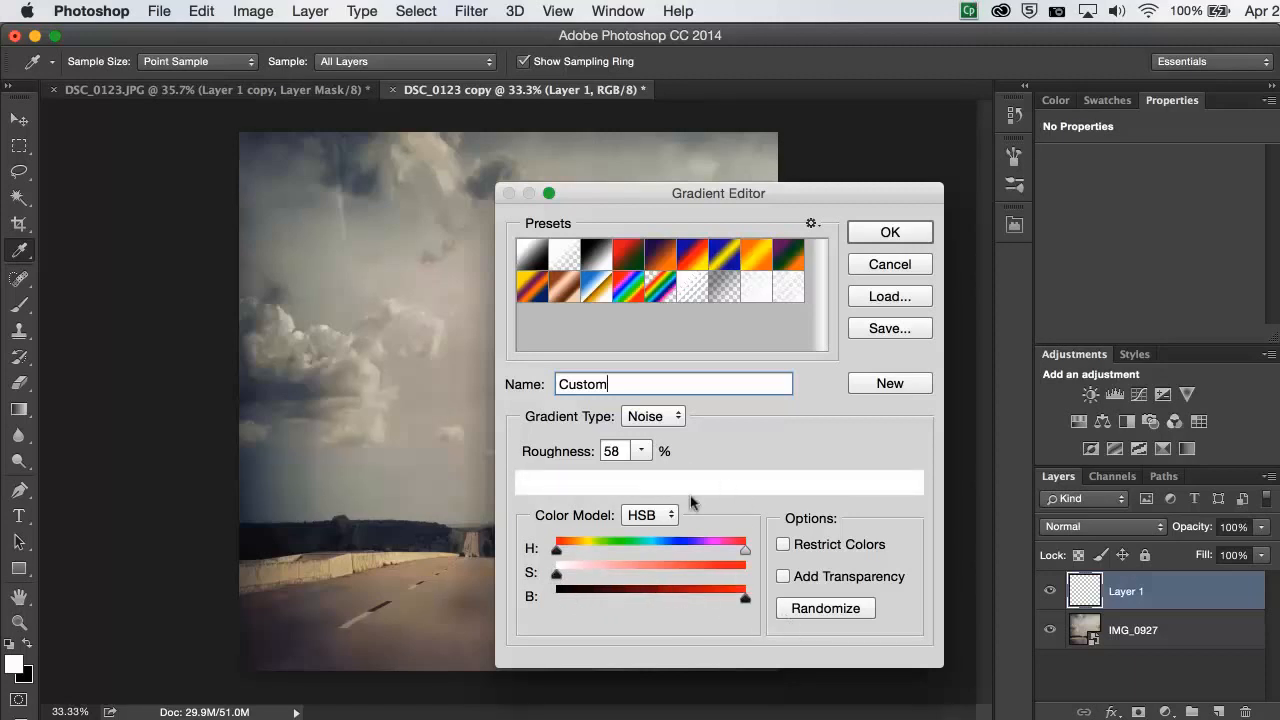
click(783, 577)
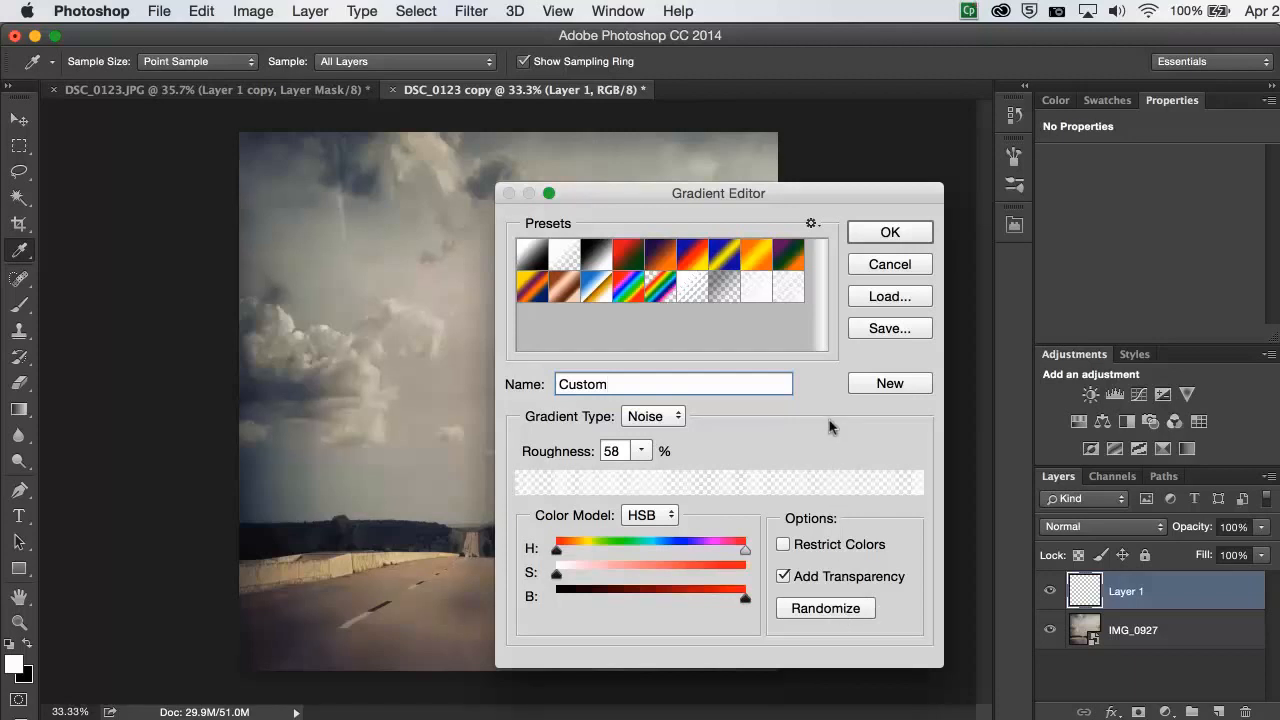
click(902, 233)
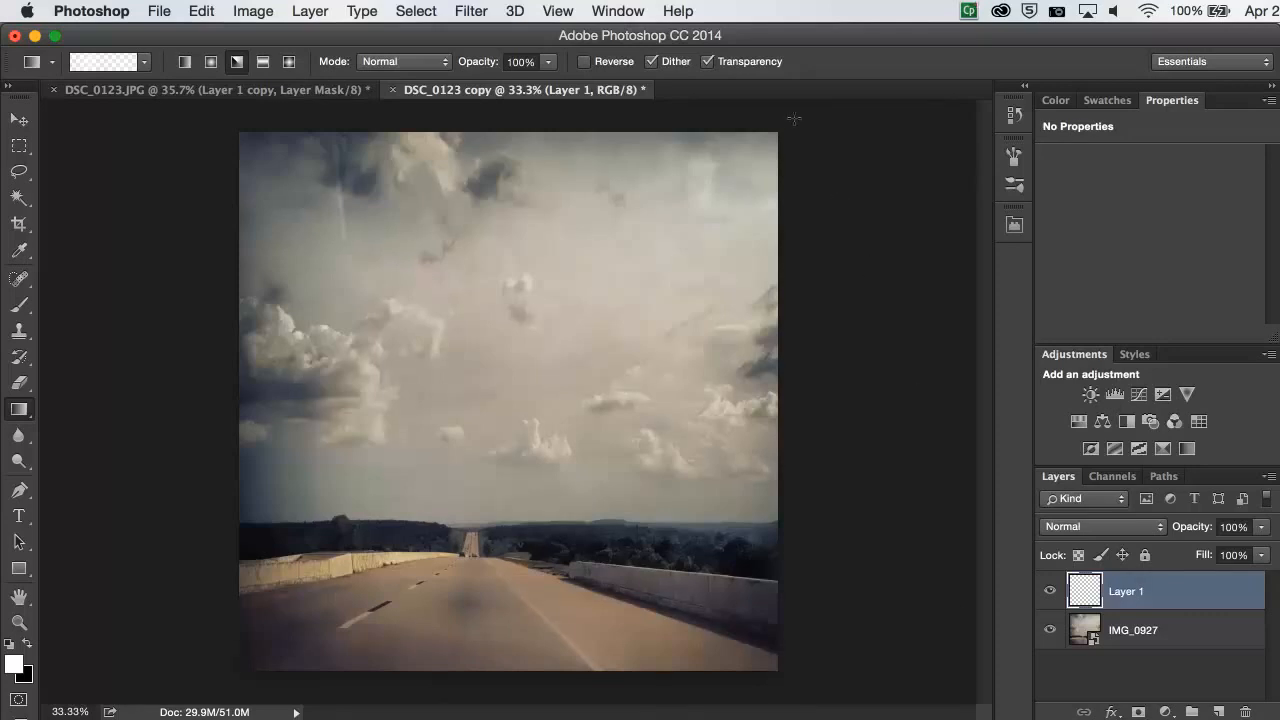
- Try angle gradients from just outside the photo's upper-right corner, running across, downward and diagonally, undoing each one
drag(795, 121, 231, 120)
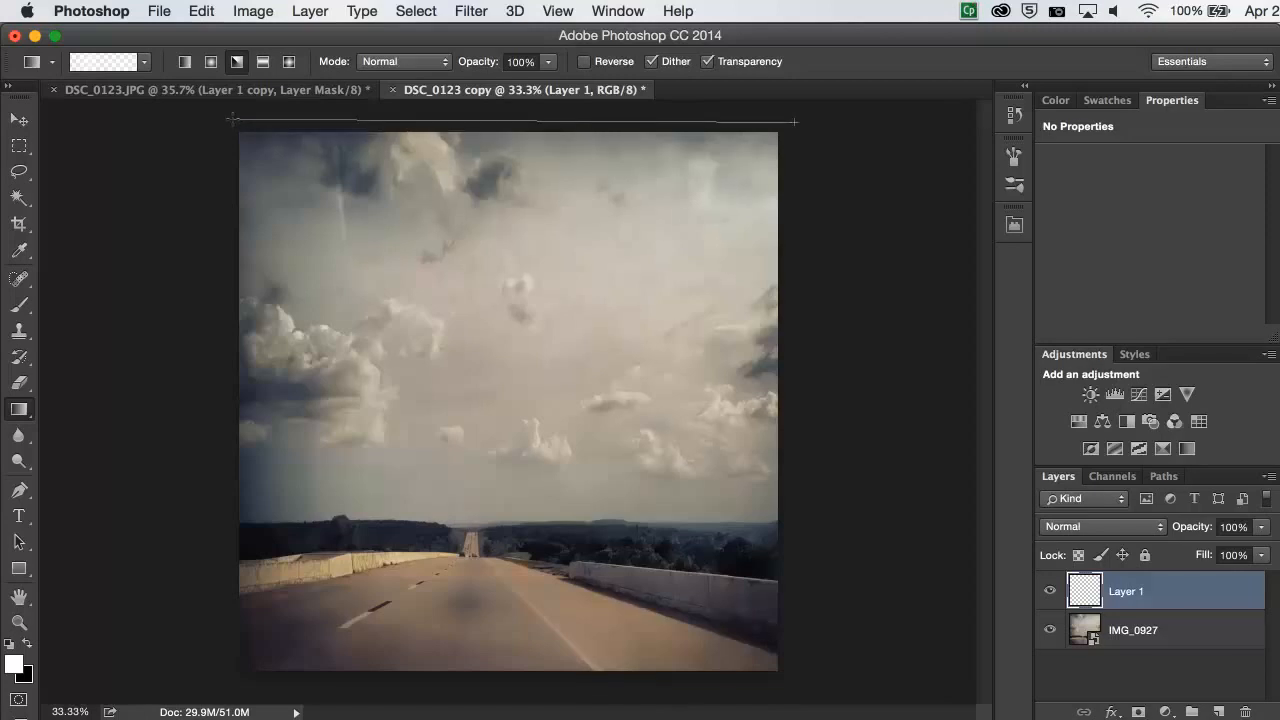
drag(231, 120, 232, 118)
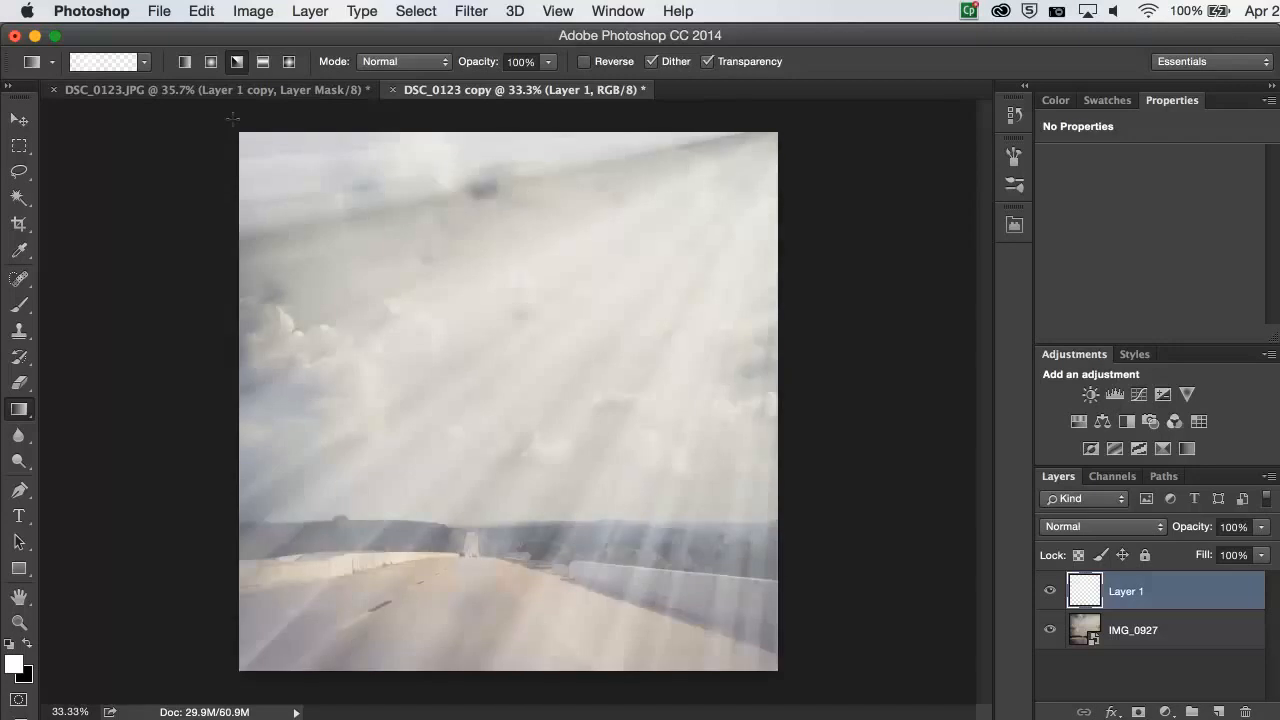
key(super+z)
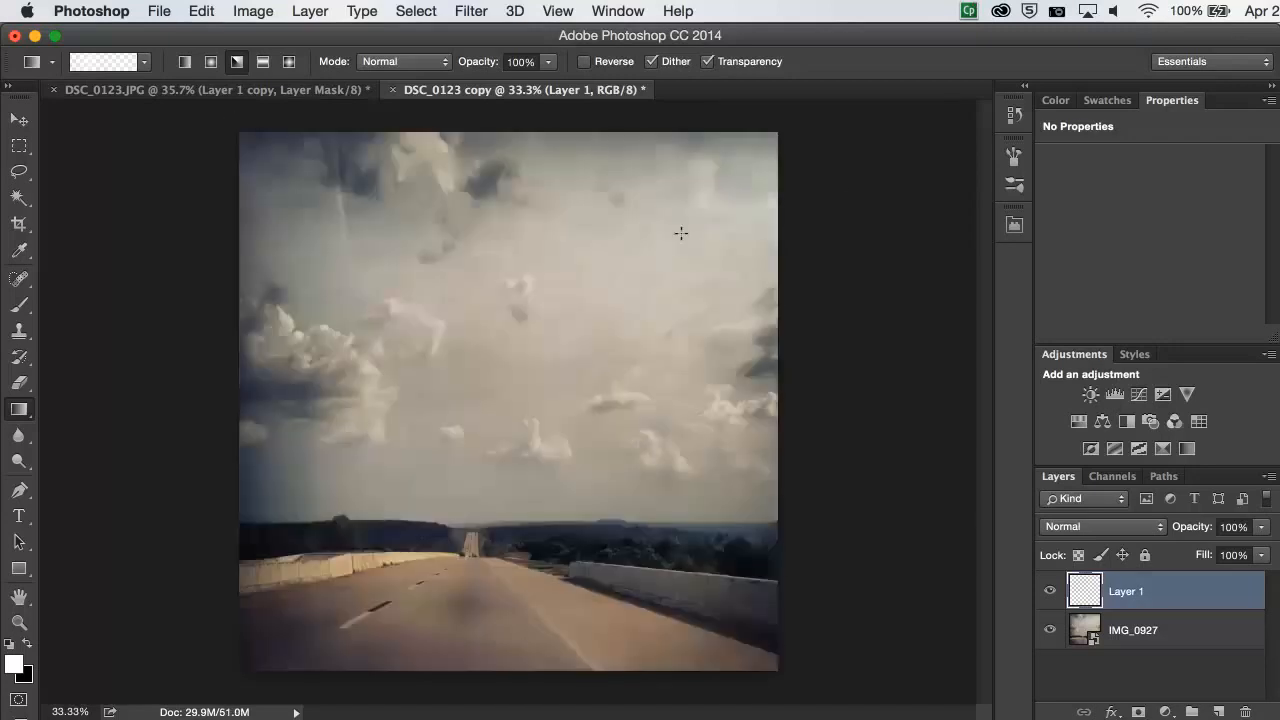
drag(790, 125, 792, 672)
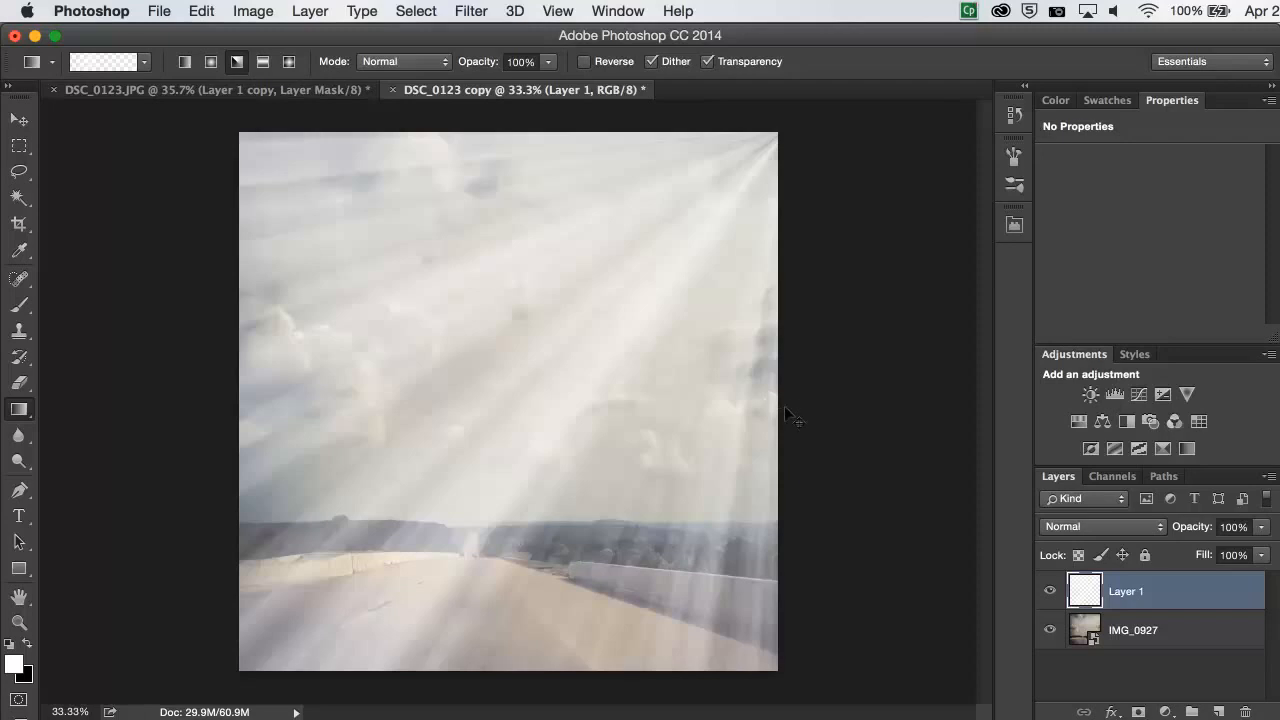
key(super+z)
drag(786, 122, 227, 300)
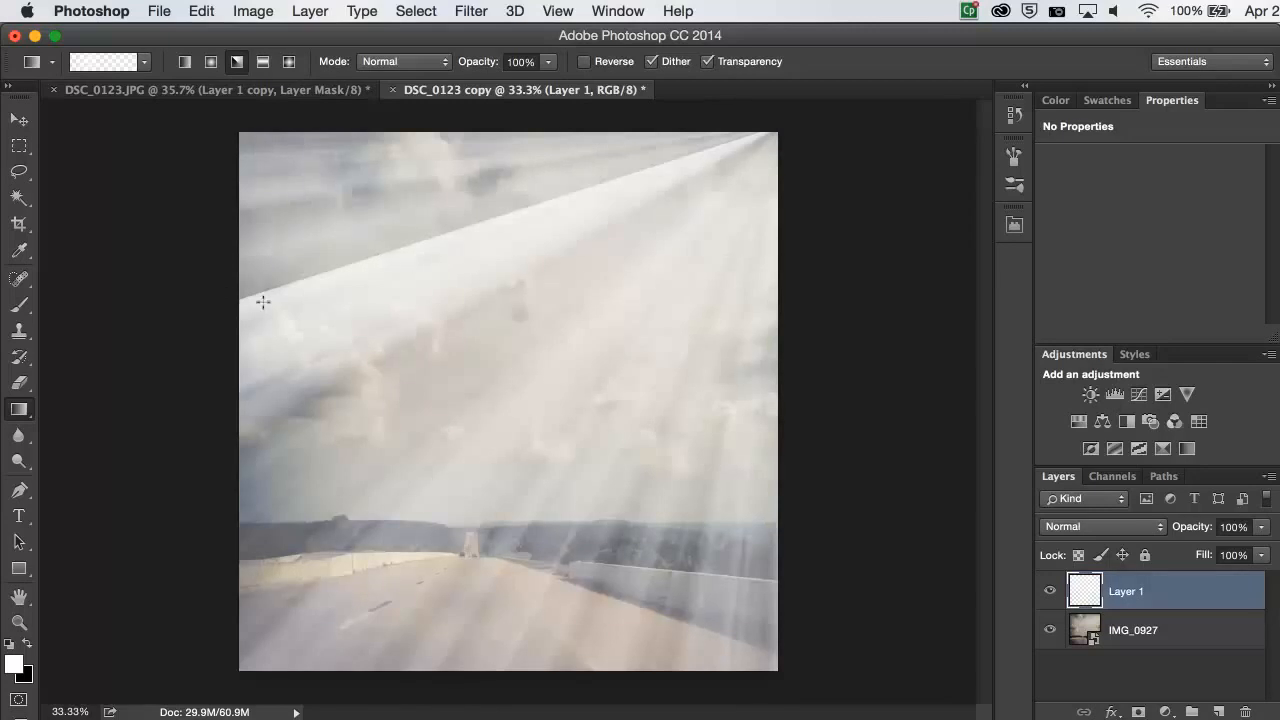
key(super+z)
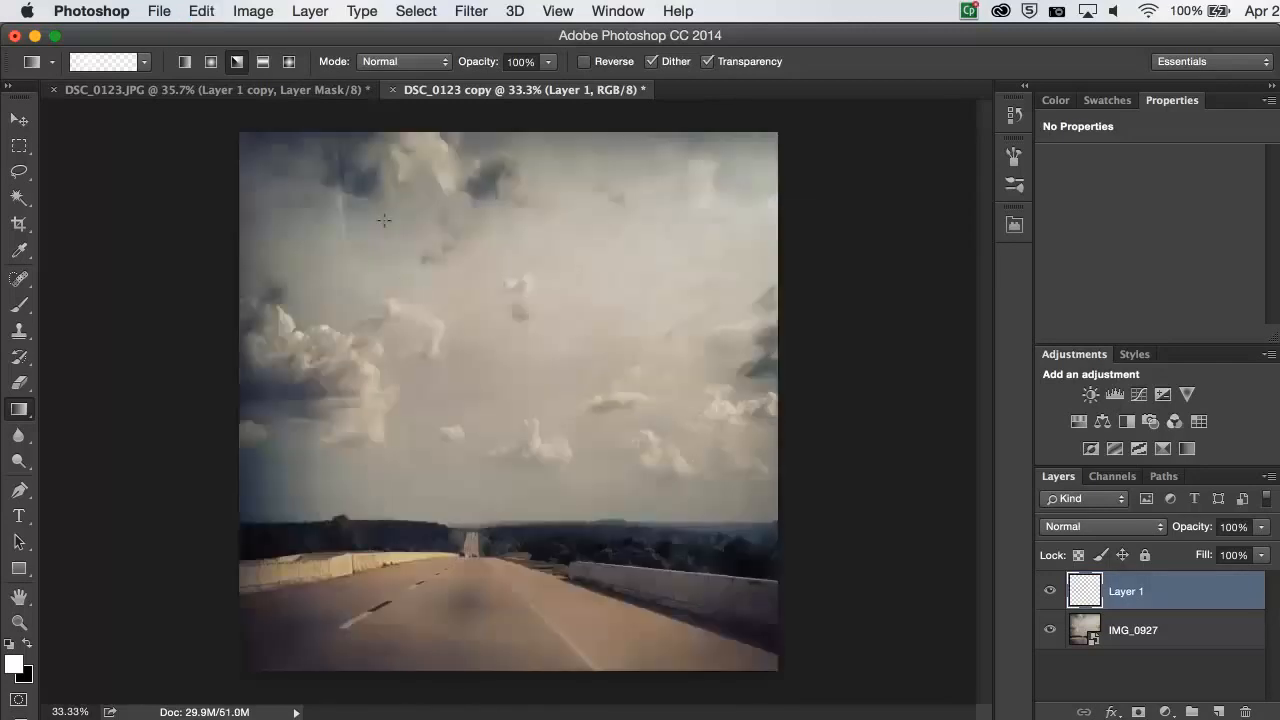
drag(784, 125, 786, 664)
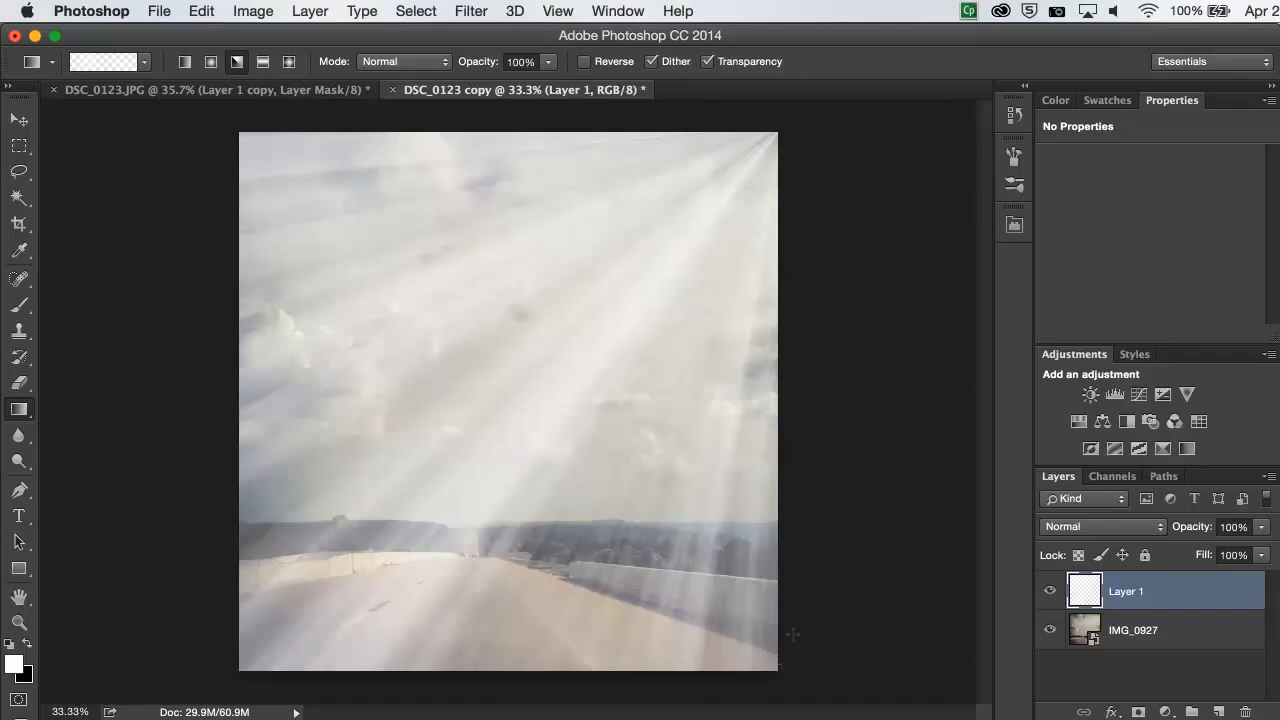
key(super+z)
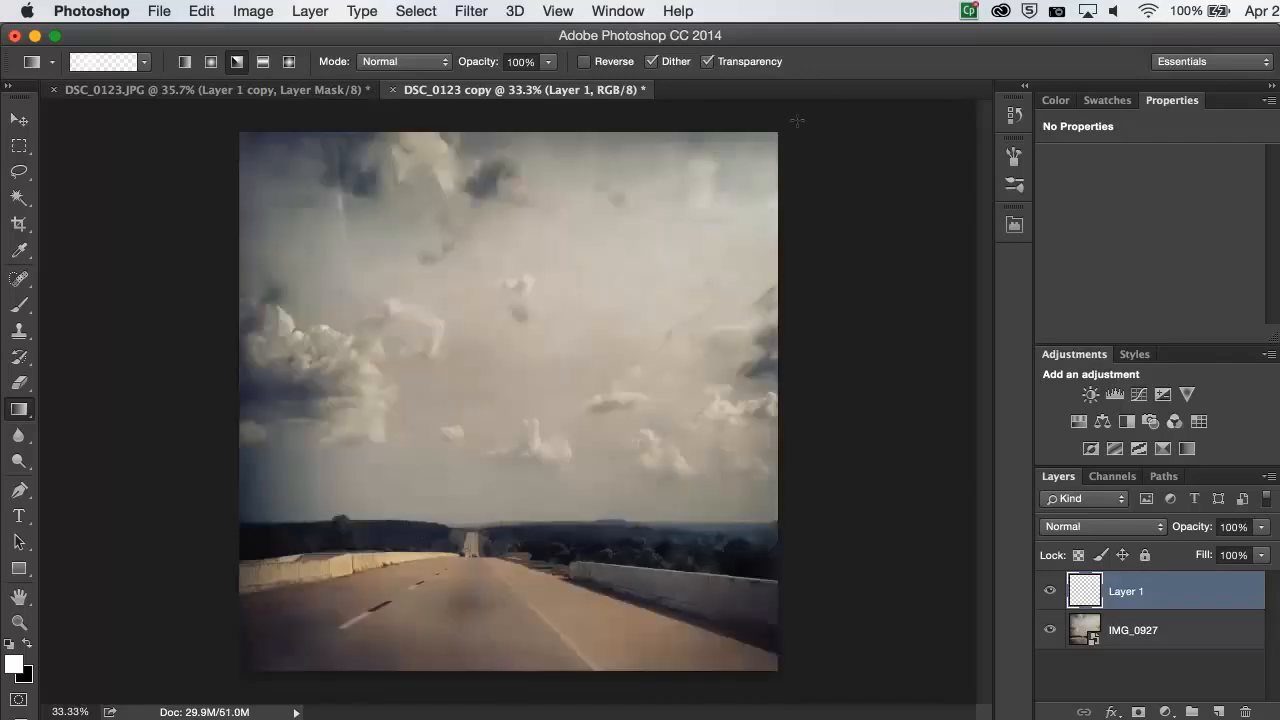
- Draw a short horizontal angle gradient just above the photo's upper-right corner and set Layer 1 to Soft Light
drag(750, 117, 822, 117)
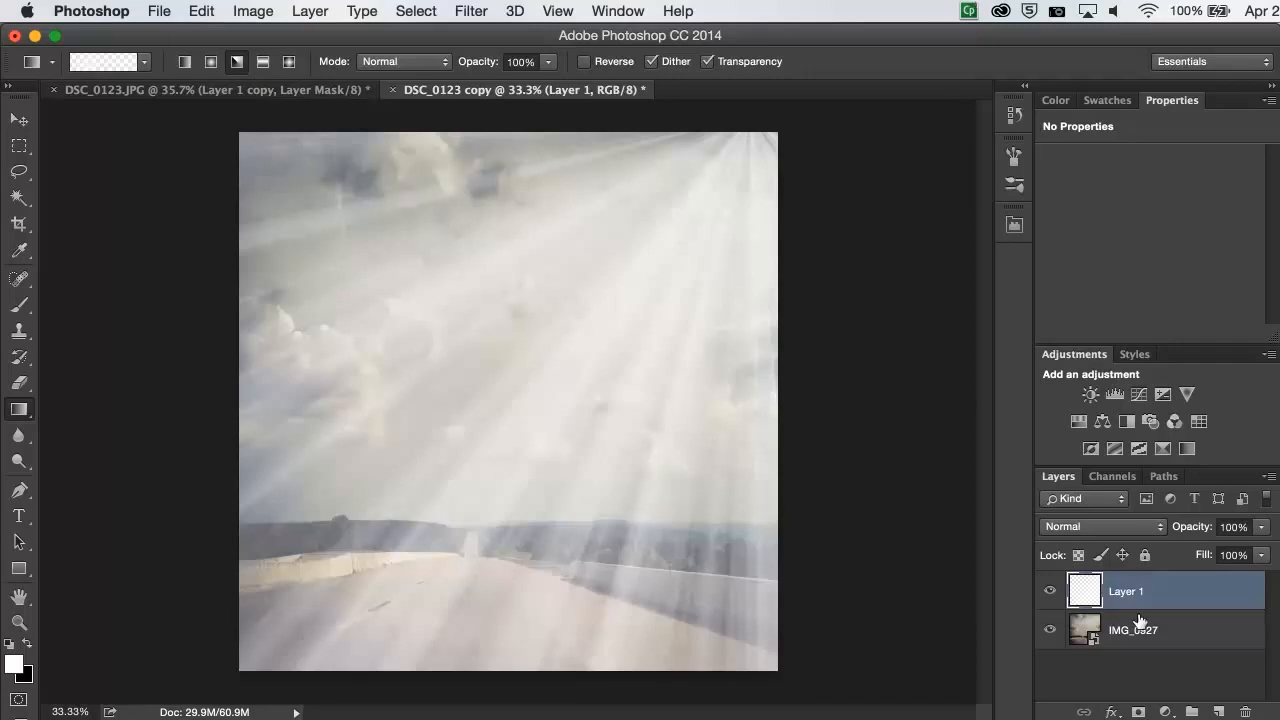
click(1150, 527)
click(1107, 532)
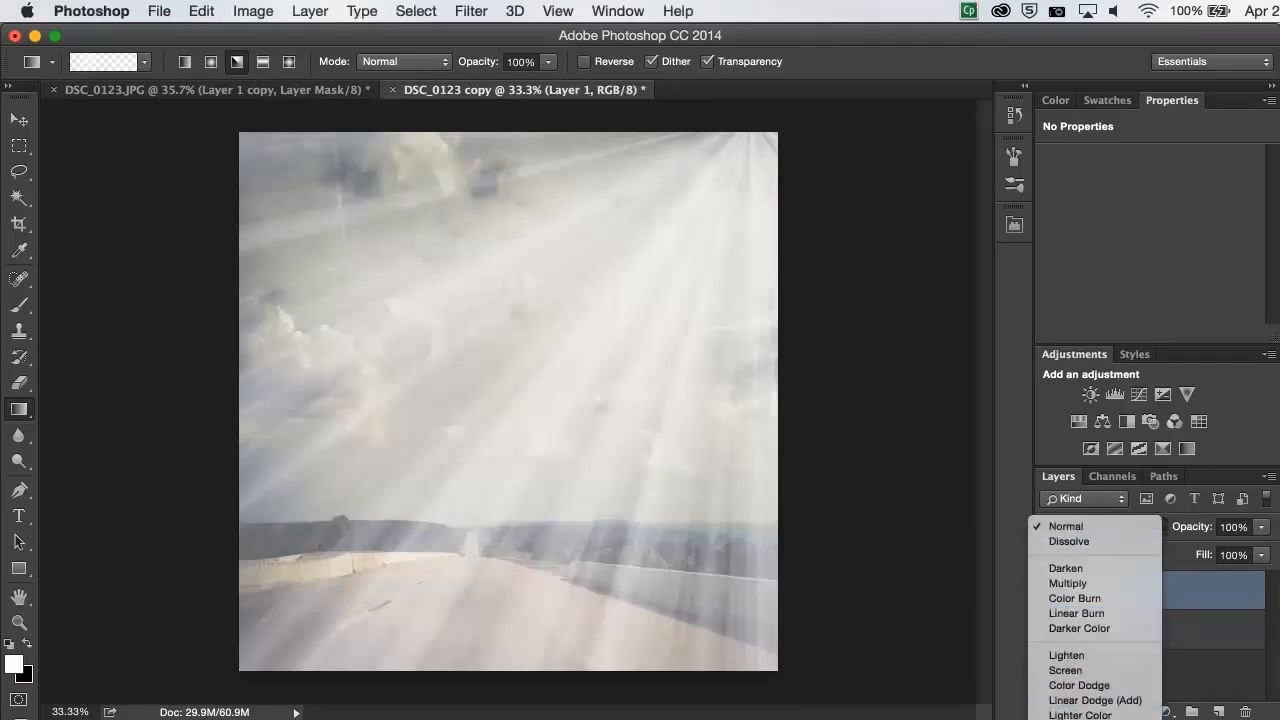
click(1079, 528)
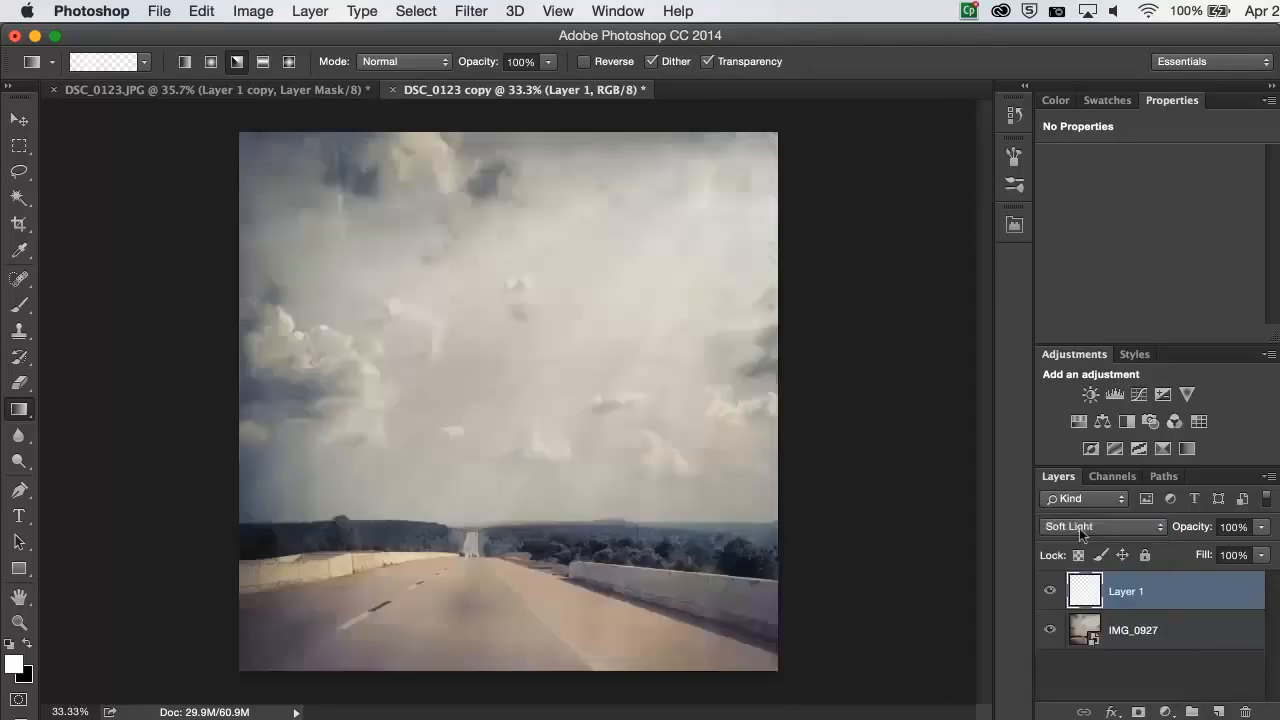
- Add a layer mask to Layer 1 and paint black at 12% opacity over the photo's left side with a 2100 px brush
click(1139, 711)
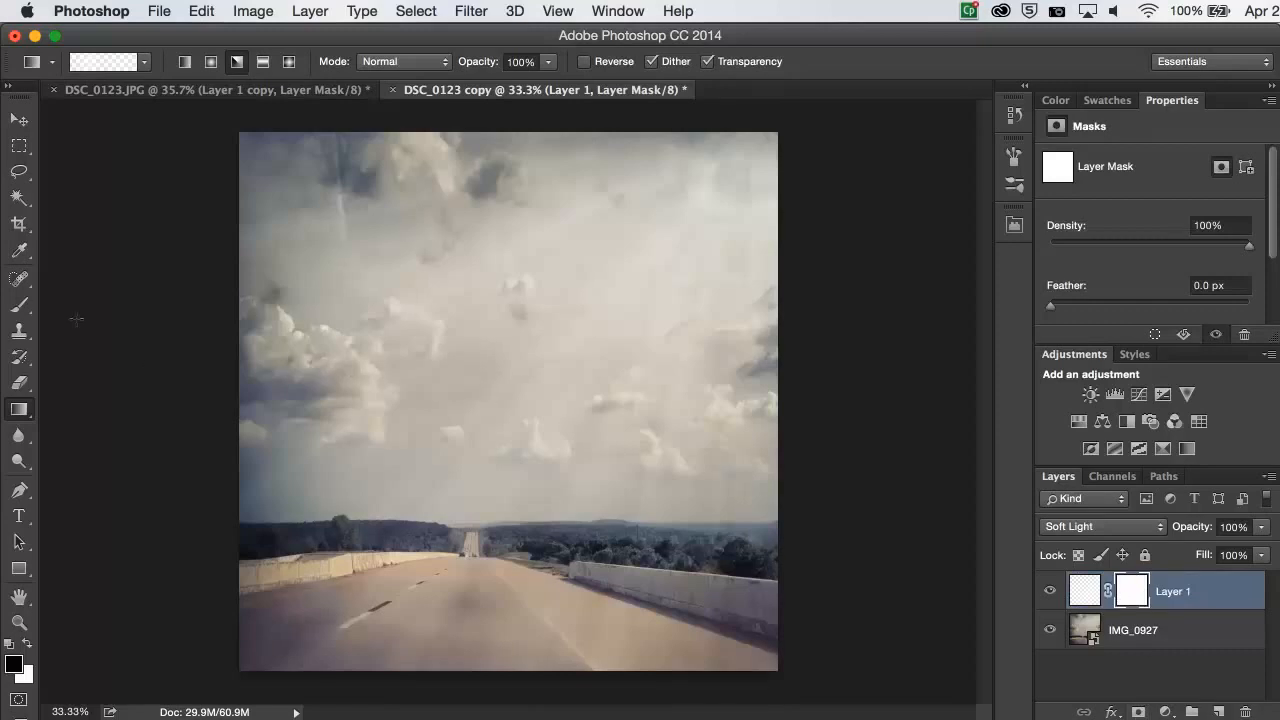
click(22, 312)
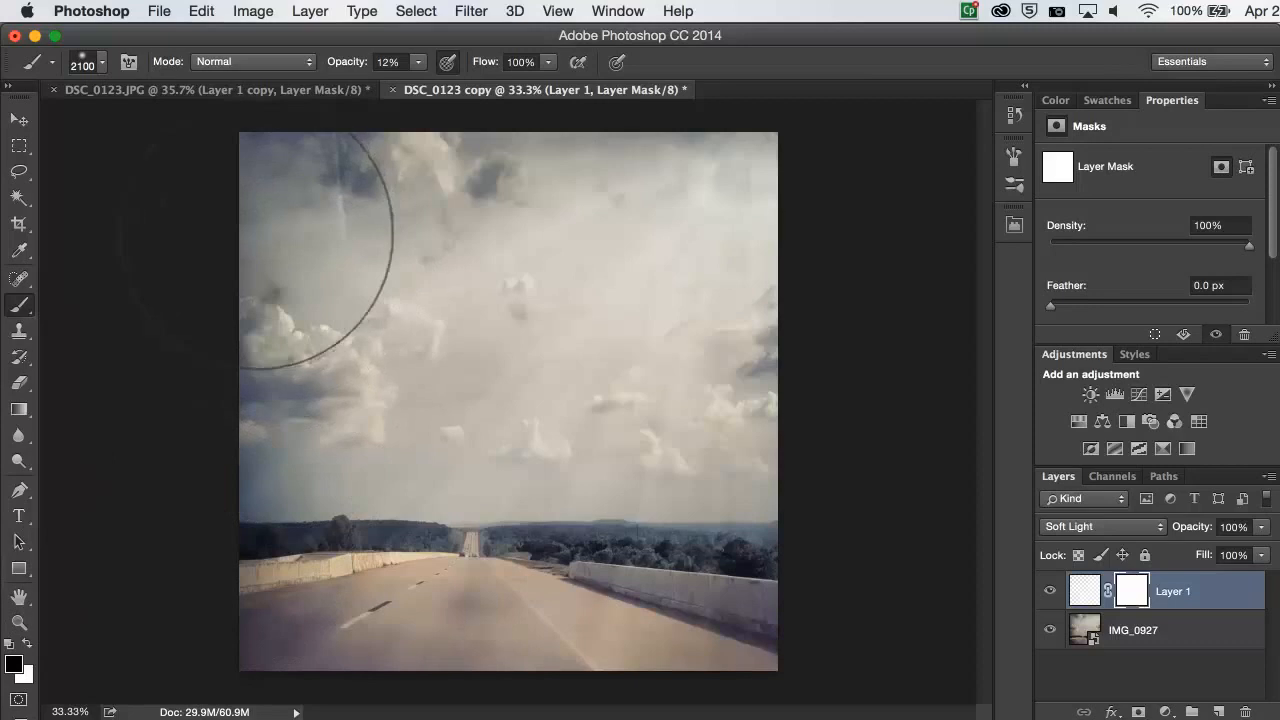
mouse_move(256, 233)
mouse_down()
mouse_move(230, 255)
mouse_move(250, 245)
mouse_move(222, 265)
mouse_move(270, 235)
mouse_move(181, 270)
mouse_up()
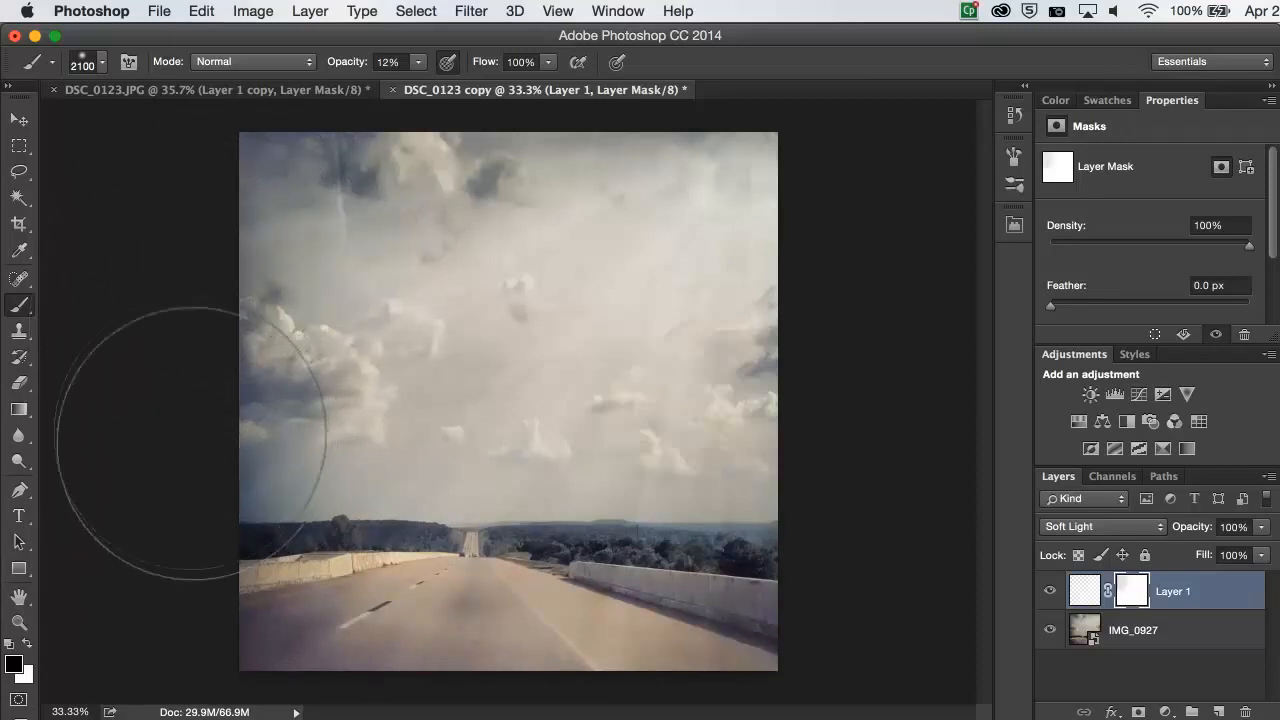
mouse_move(192, 408)
mouse_down()
mouse_move(159, 451)
mouse_move(185, 417)
mouse_move(170, 430)
mouse_up()
- Reduce the brush to 1300 px and paint the mask over the photo's lower-right road, upper-left clouds and left edge
key([)
key(bracketleft)
key(bracketleft)
key(bracketleft)
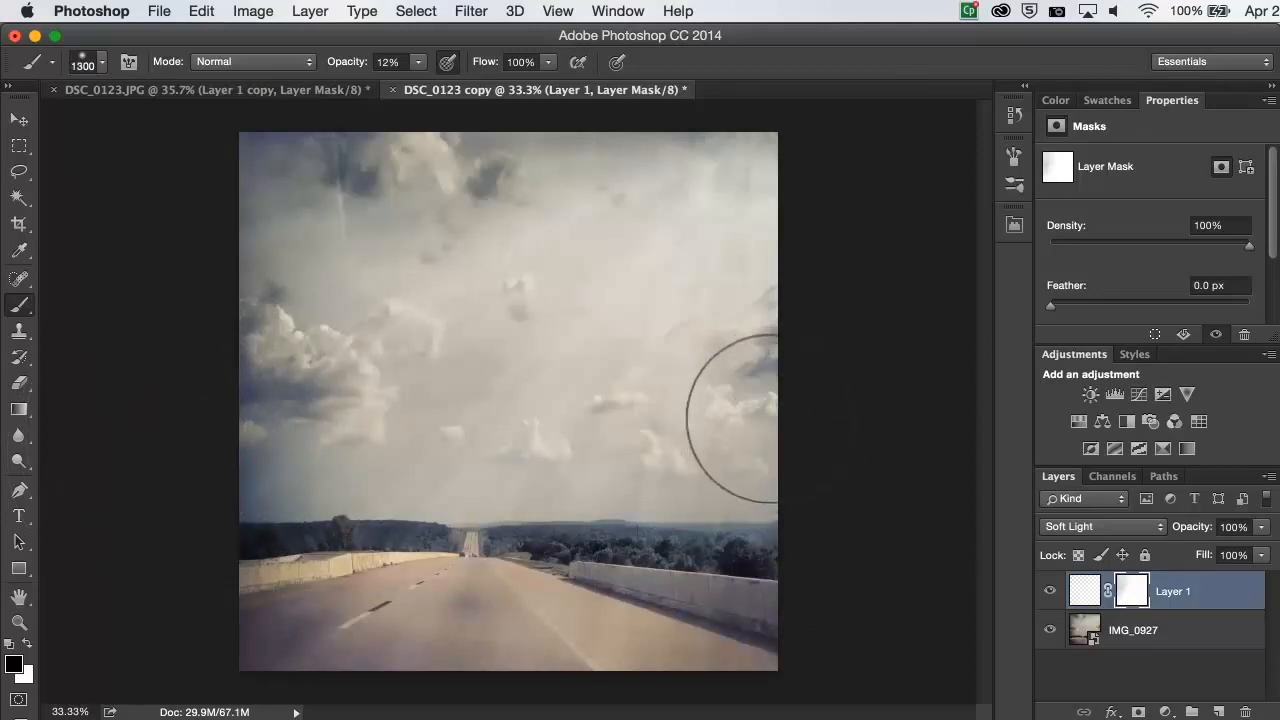
mouse_move(763, 662)
mouse_down()
mouse_move(788, 449)
mouse_move(780, 590)
mouse_up()
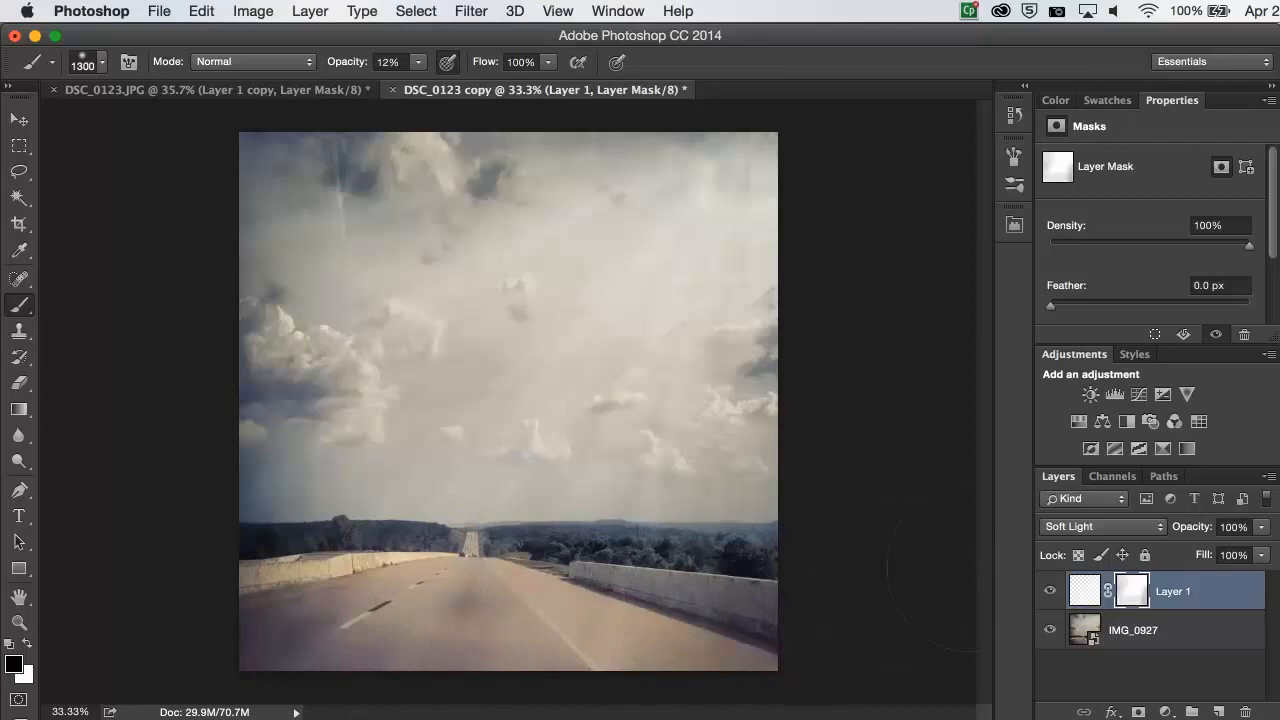
mouse_move(426, 194)
mouse_down()
mouse_move(289, 215)
mouse_move(396, 212)
mouse_move(322, 213)
mouse_move(386, 186)
mouse_move(248, 181)
mouse_move(364, 183)
mouse_move(300, 165)
mouse_up()
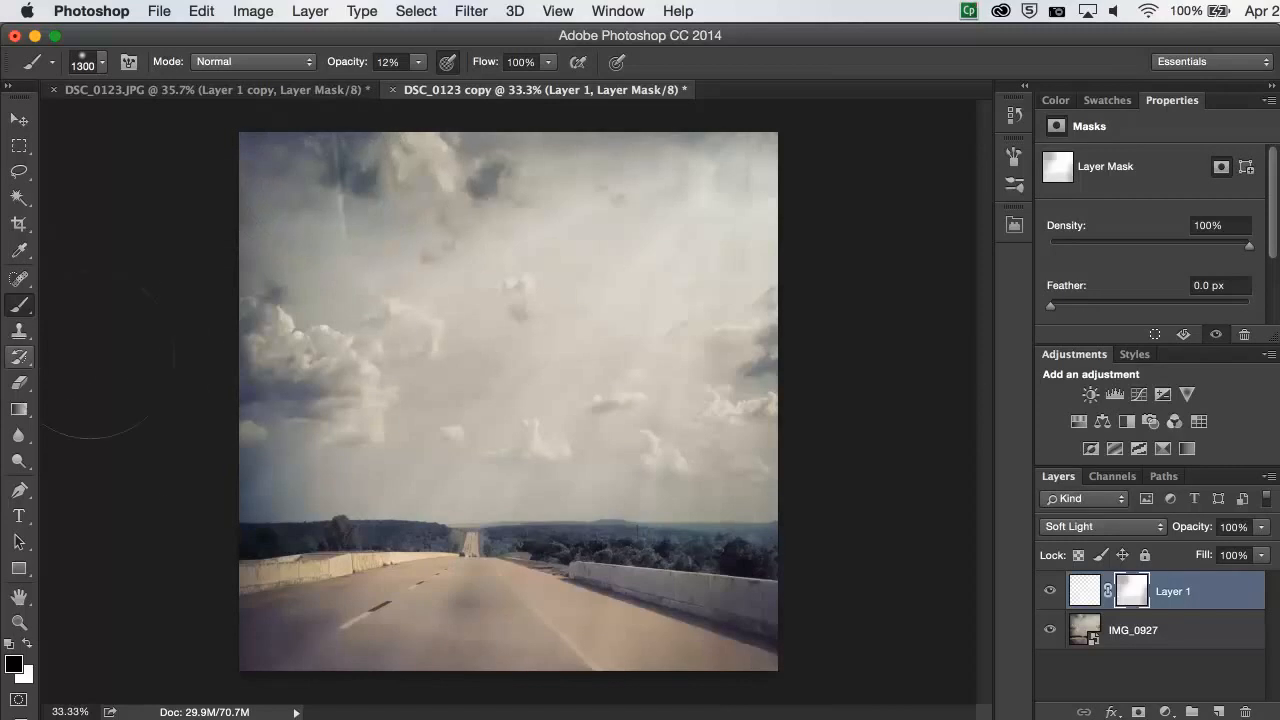
mouse_move(229, 371)
mouse_down()
mouse_move(286, 414)
mouse_move(245, 403)
mouse_move(184, 438)
mouse_move(294, 400)
mouse_up()
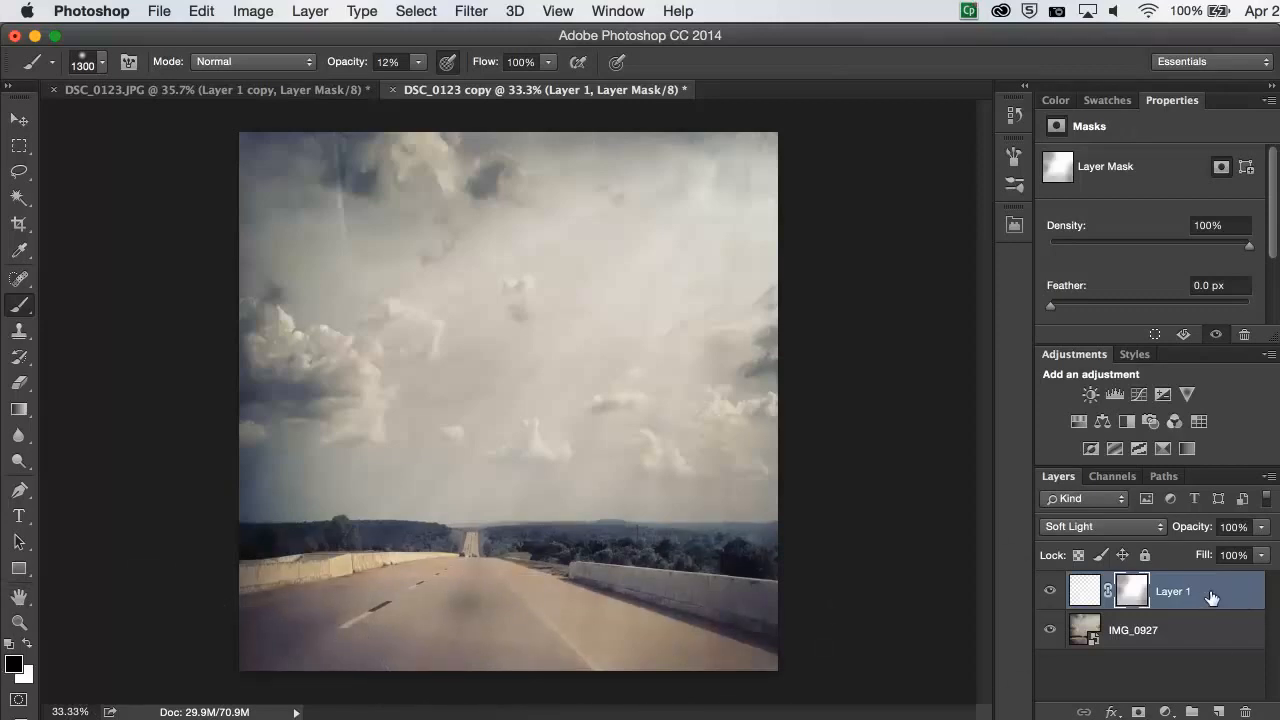
- Add a Levels adjustment above Layer 1 and move its black and white input points inward to the histogram's ends
click(1115, 395)
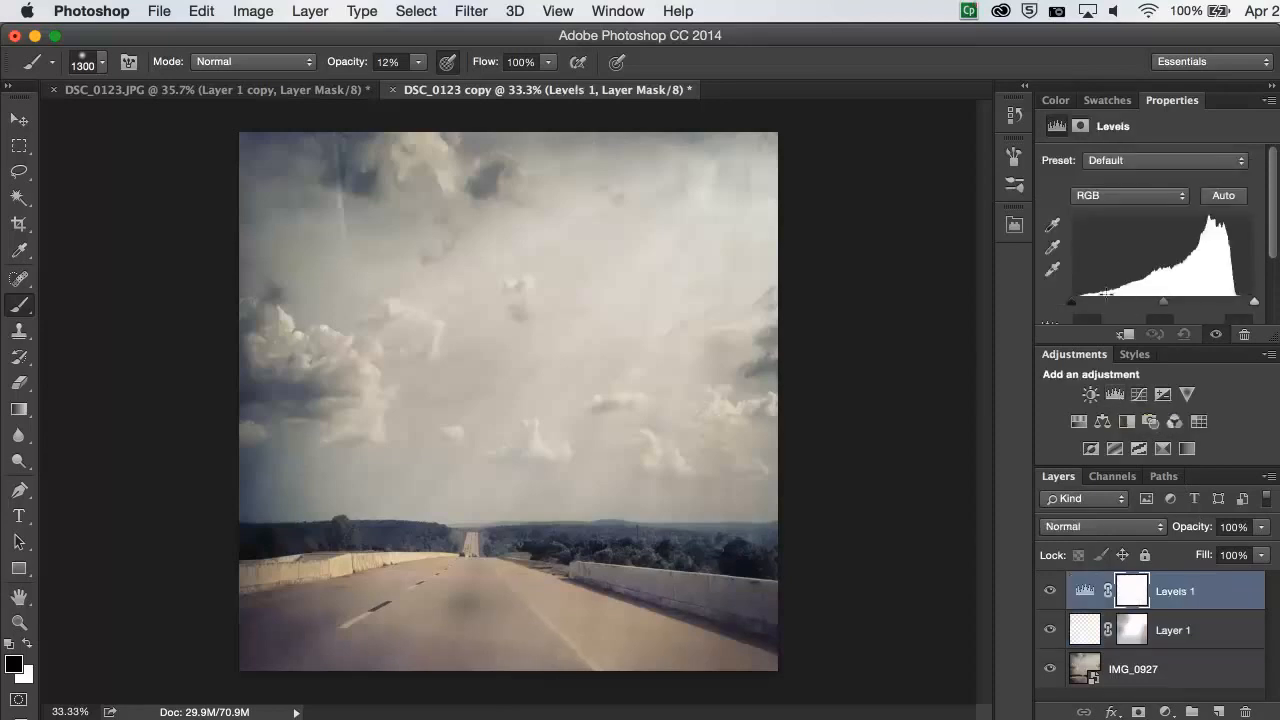
drag(1093, 309, 1096, 309)
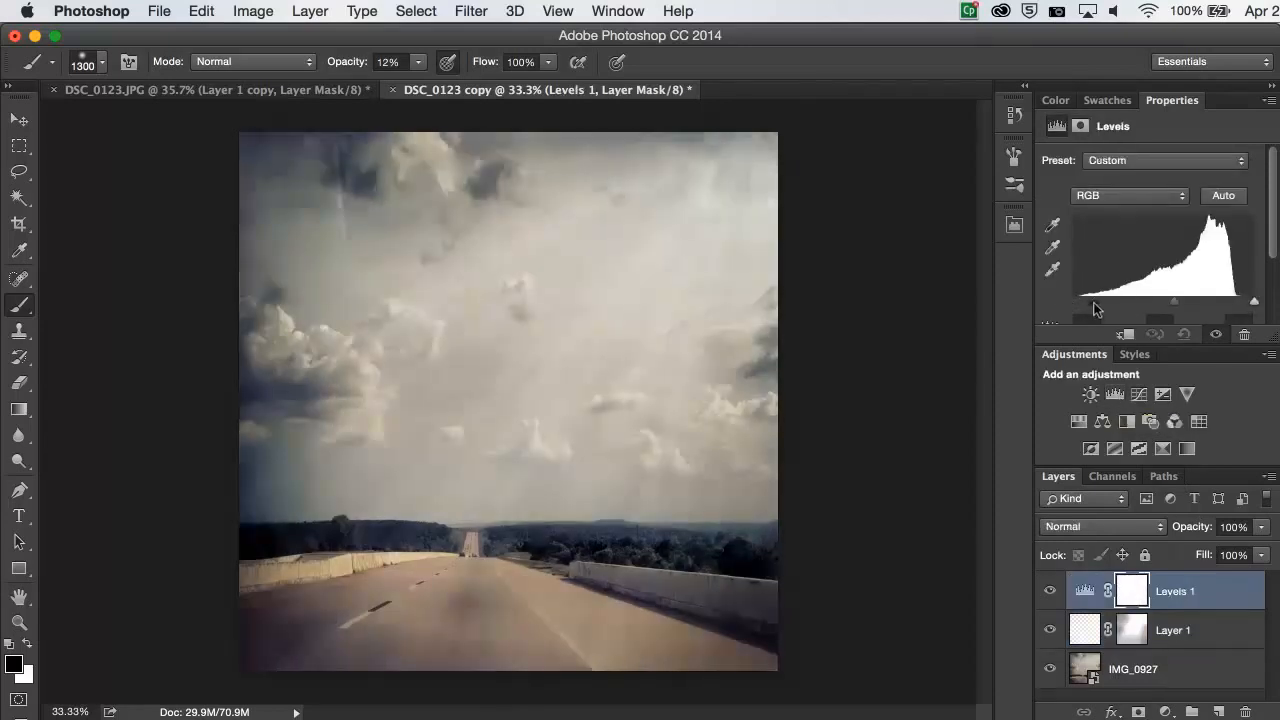
mouse_move(1234, 306)
mouse_down()
mouse_move(1251, 300)
mouse_move(1238, 300)
mouse_up()
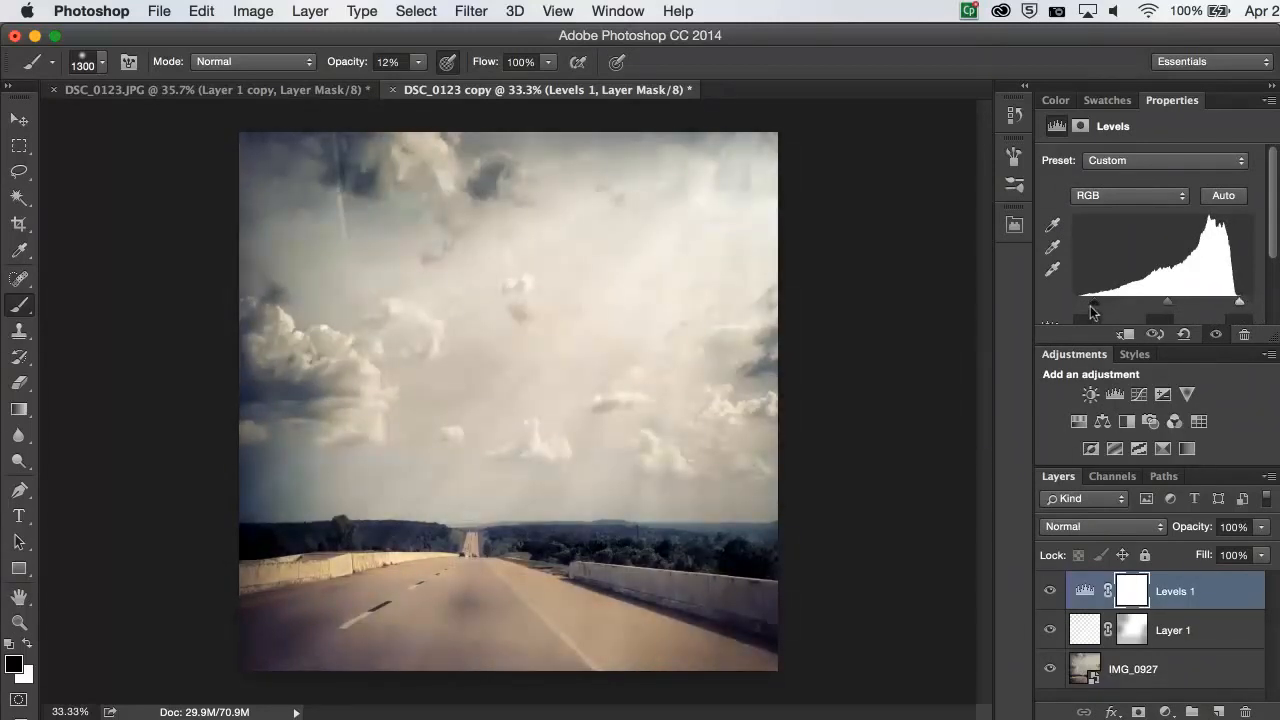
- Duplicate Layer 1 with its mask beneath the Levels adjustment to strengthen the rays
click(1215, 629)
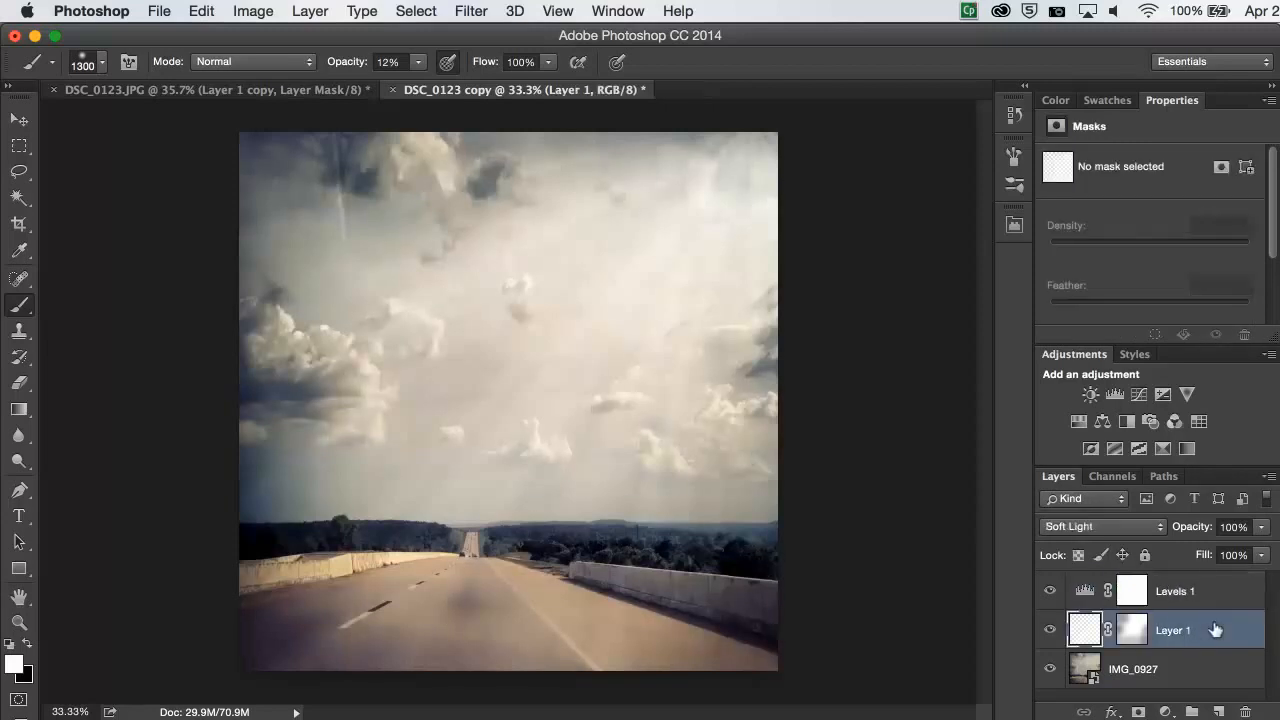
drag(1216, 691, 1223, 713)
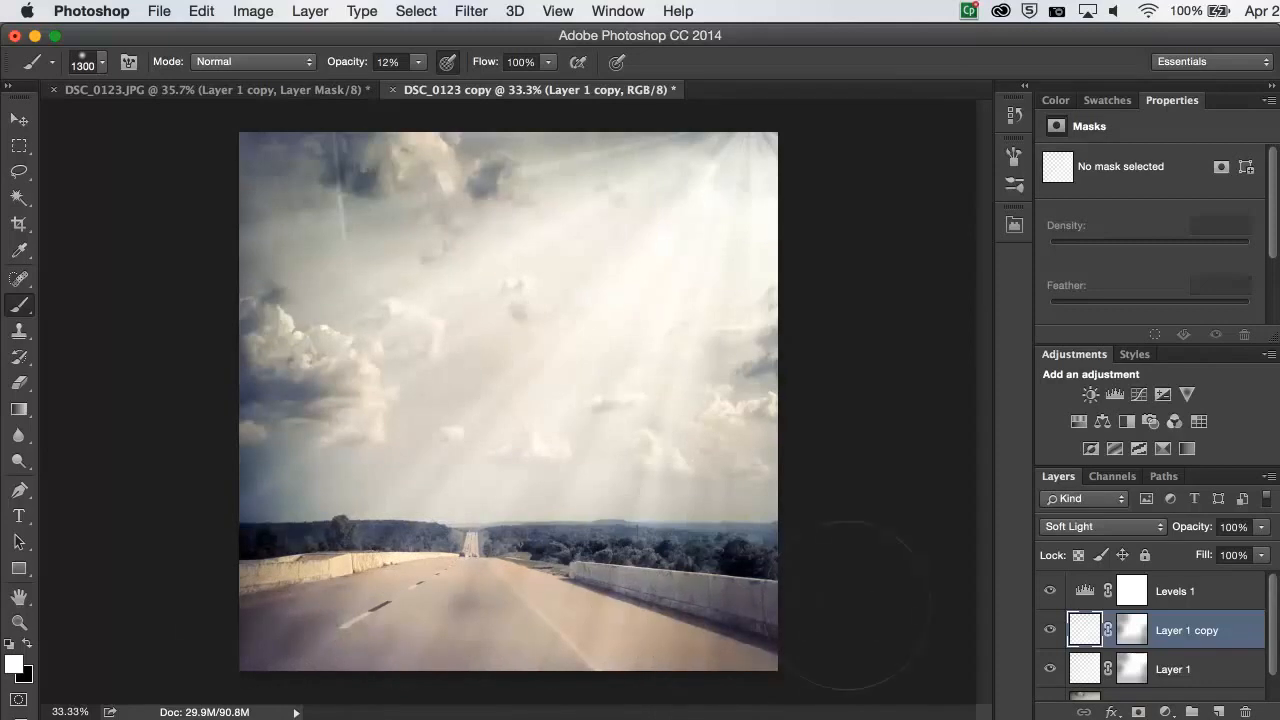
- Paint black at 12% opacity on the Layer 1 copy mask over the road, the photo's right edge and the left-side clouds
click(1135, 627)
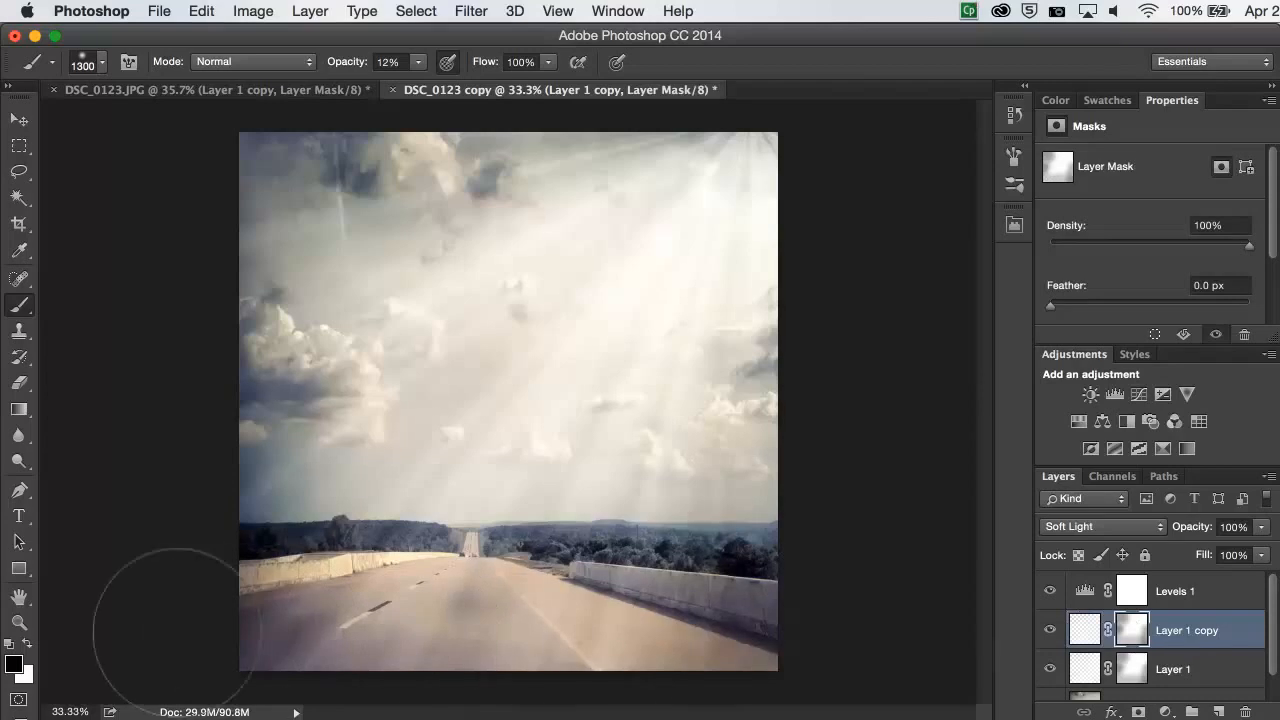
mouse_move(172, 646)
mouse_down()
mouse_move(605, 613)
mouse_move(533, 618)
mouse_move(671, 631)
mouse_up()
mouse_move(771, 439)
mouse_down()
mouse_move(769, 480)
mouse_move(779, 449)
mouse_move(745, 509)
mouse_up()
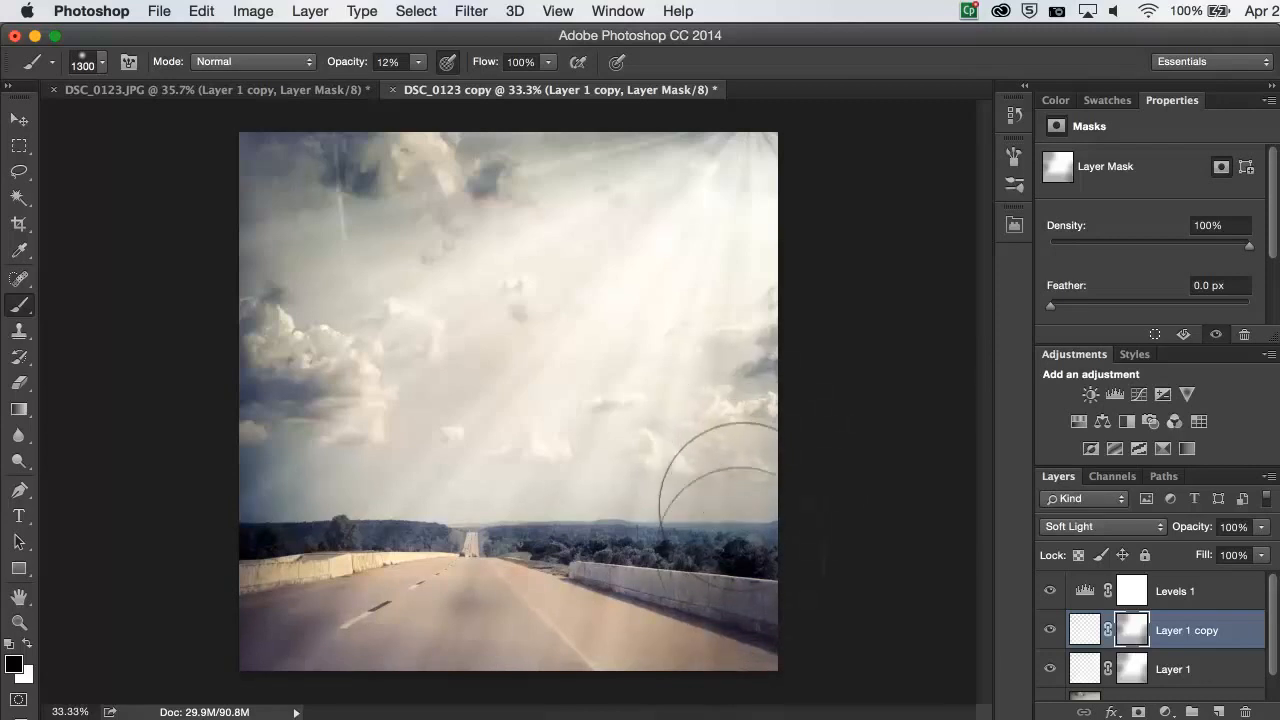
mouse_move(197, 142)
mouse_down()
mouse_move(302, 182)
mouse_move(214, 237)
mouse_move(294, 234)
mouse_move(294, 366)
mouse_move(231, 434)
mouse_move(300, 414)
mouse_move(263, 440)
mouse_move(286, 431)
mouse_move(285, 463)
mouse_up()
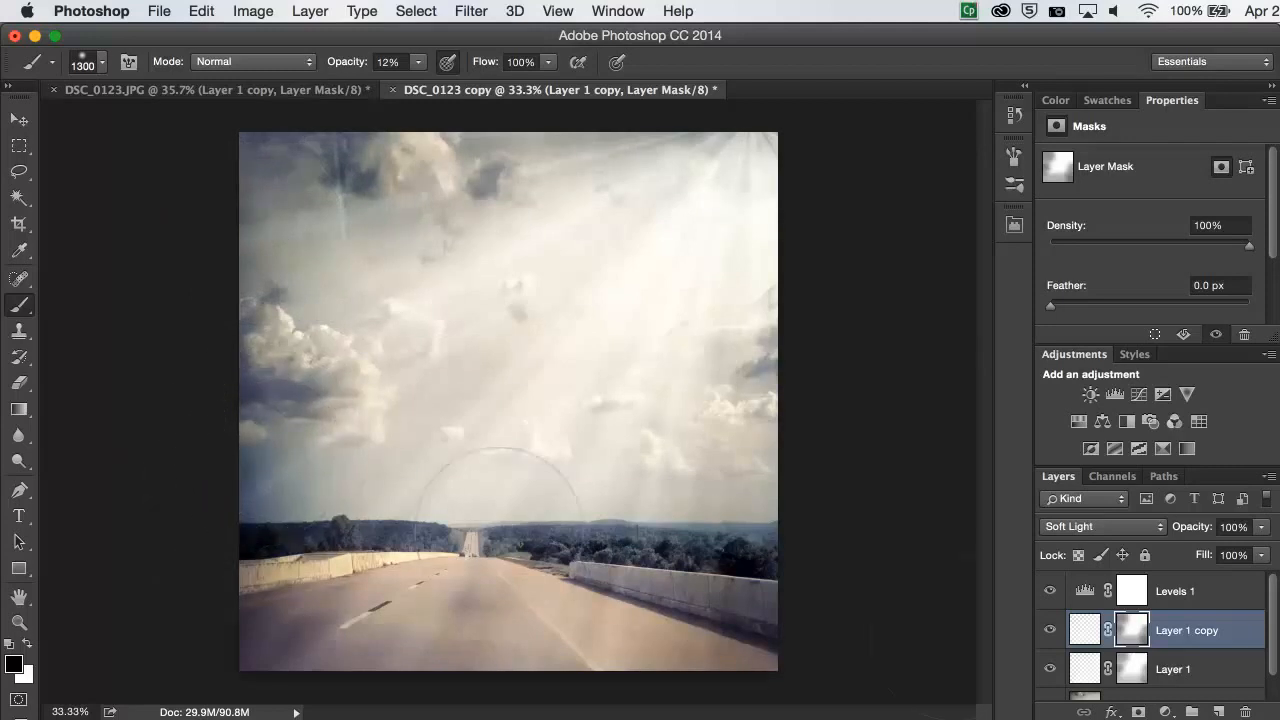
- Lower the opacity of Layer 1 copy to 4%
click(1262, 527)
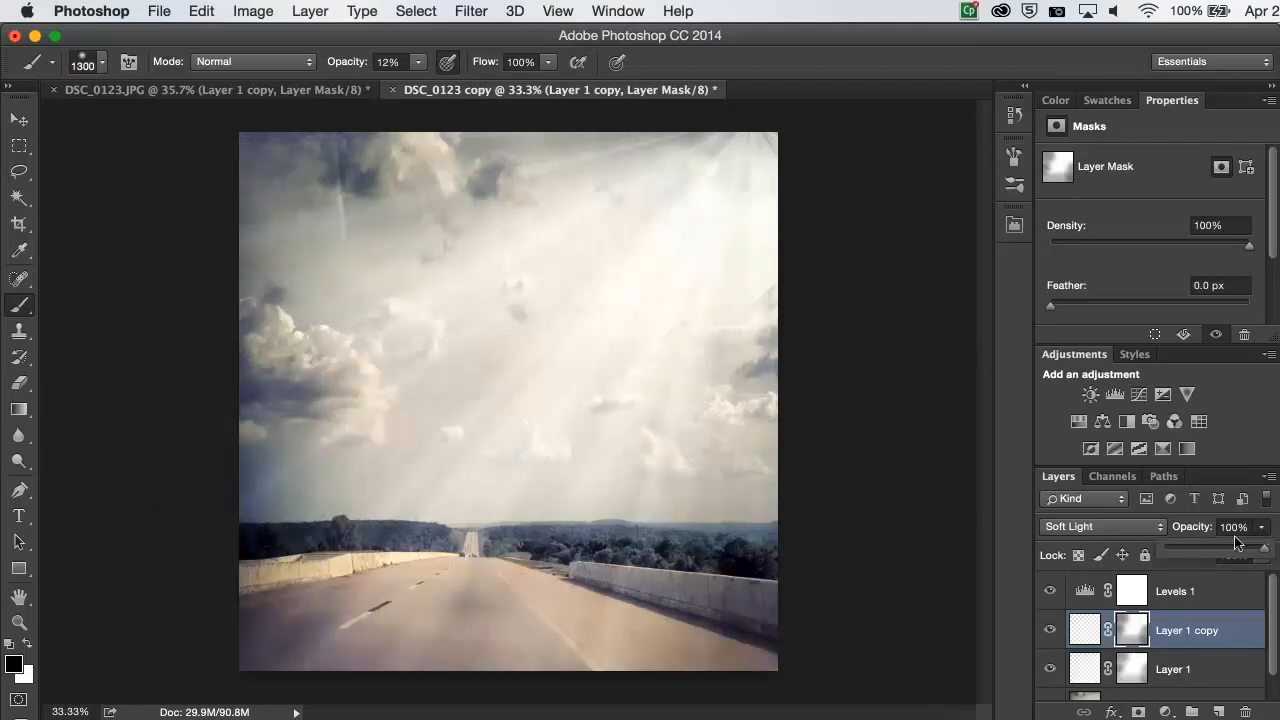
click(1218, 555)
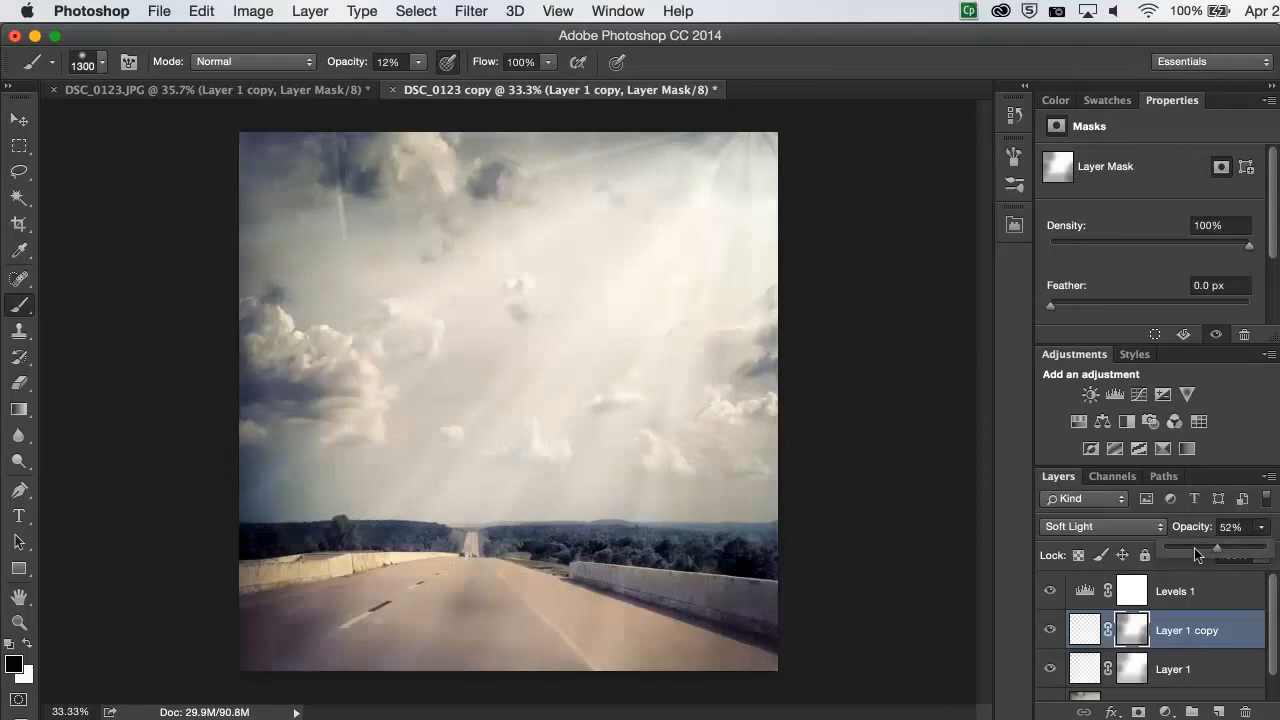
click(1170, 551)
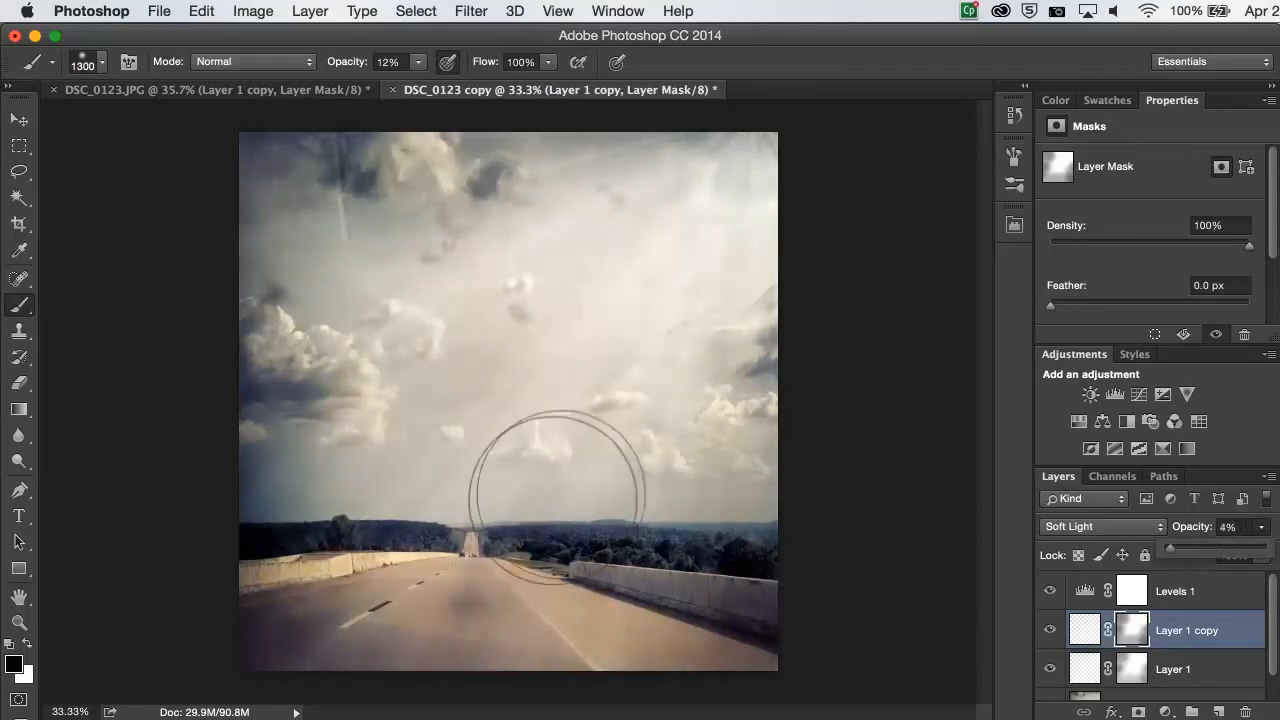
click(522, 502)
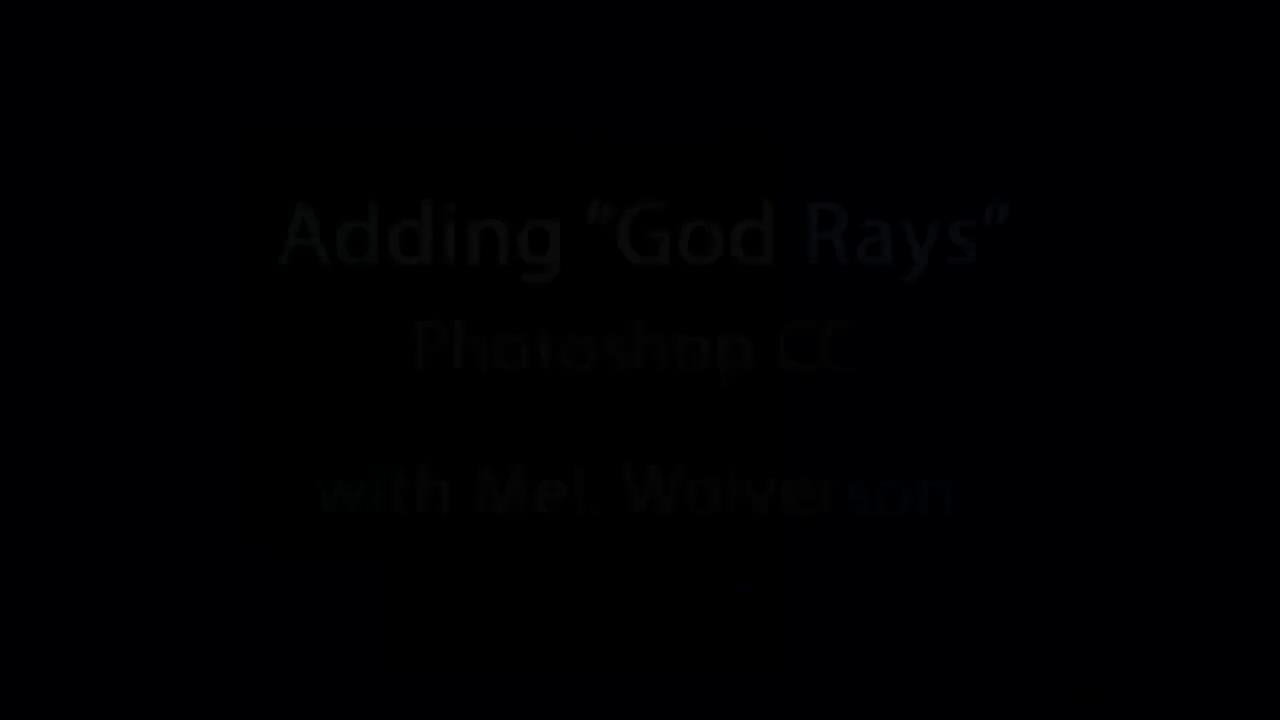